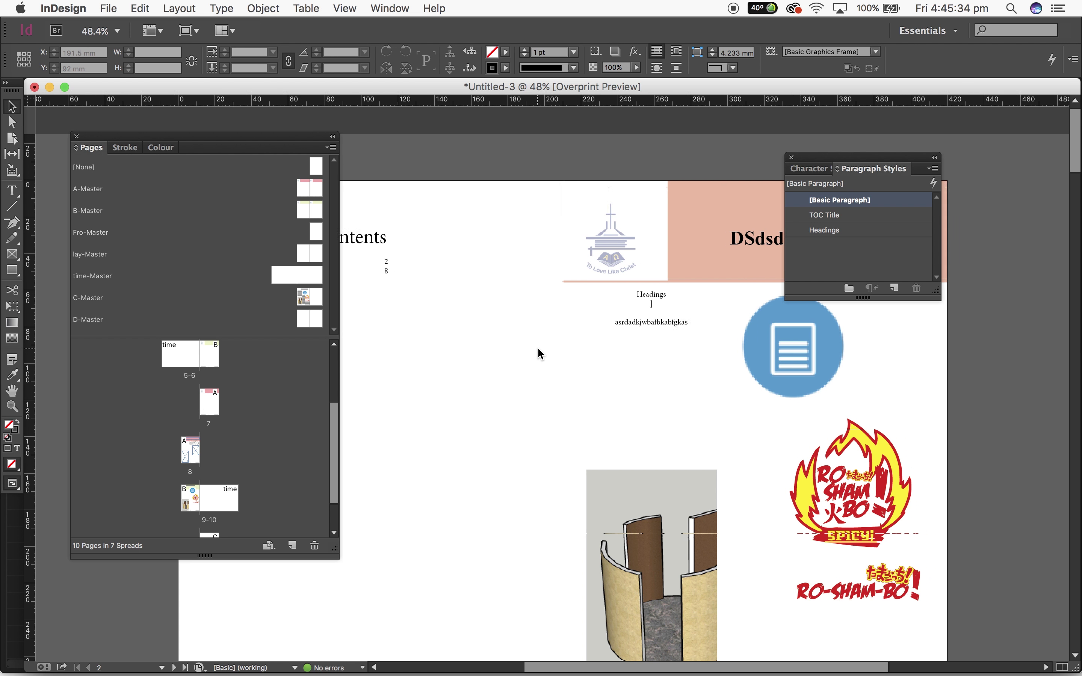
Close the Pages panel while scrolling around the portfolio spread.
{"action": "scroll", "coordinate": [537, 347], "scroll_direction": "left", "scroll_amount": 5}
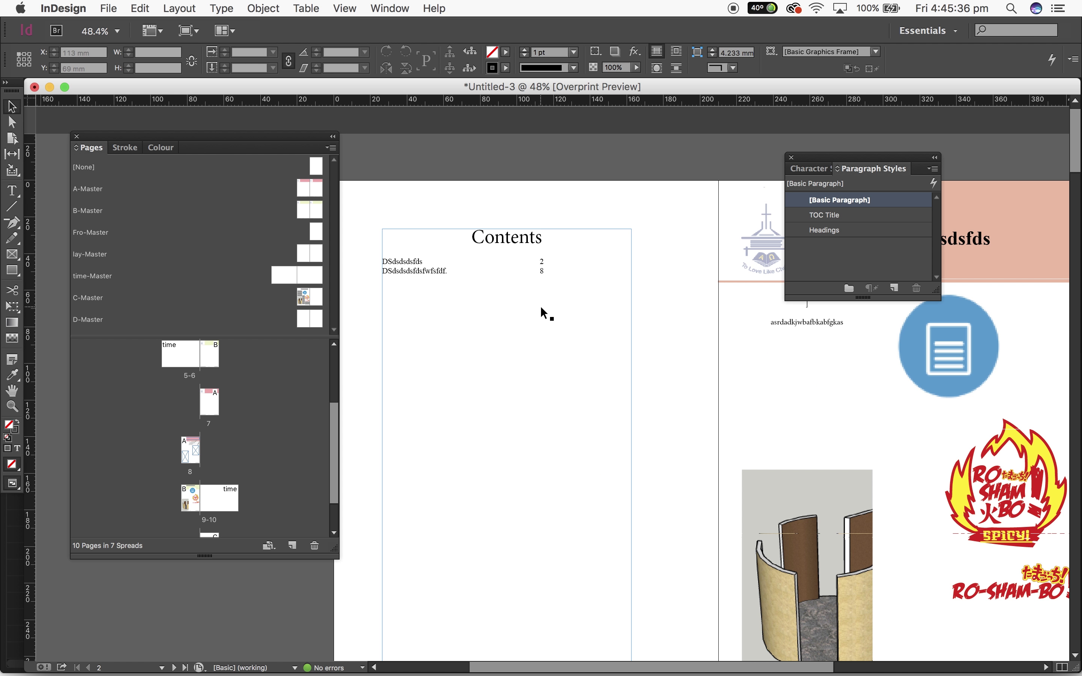
{"action": "scroll", "coordinate": [541, 309], "scroll_direction": "down", "scroll_amount": 15}
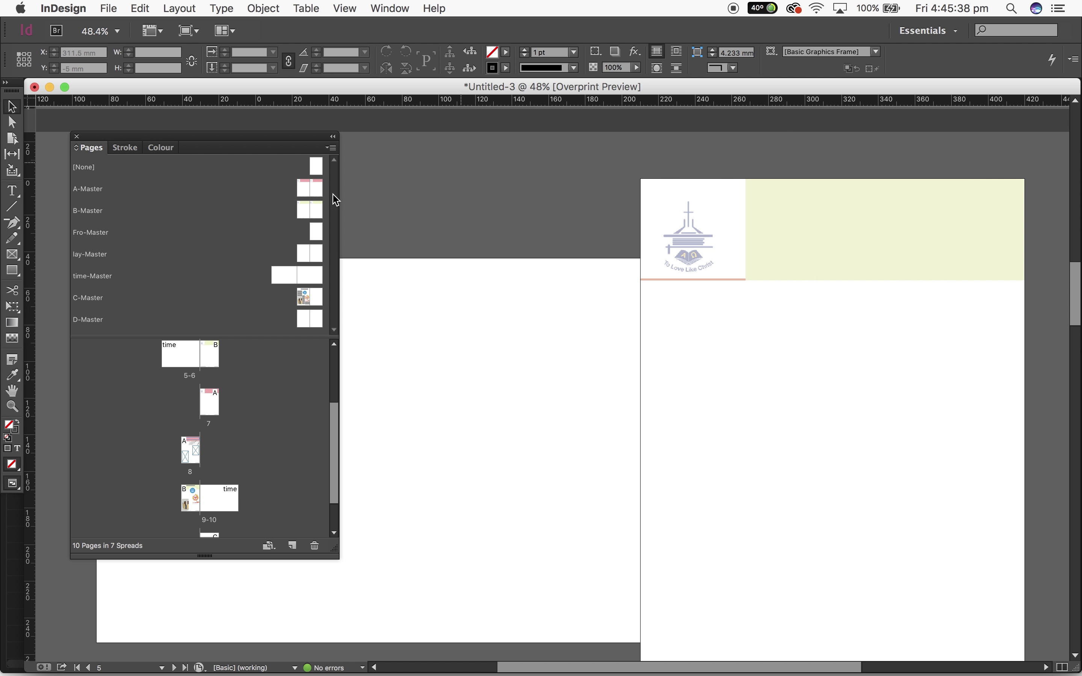
{"action": "left_click", "coordinate": [77, 136]}
Scroll through the portfolio spreads back to the Contents page, then open the File menu.
{"action": "scroll", "coordinate": [445, 253], "scroll_direction": "up", "scroll_amount": 8}
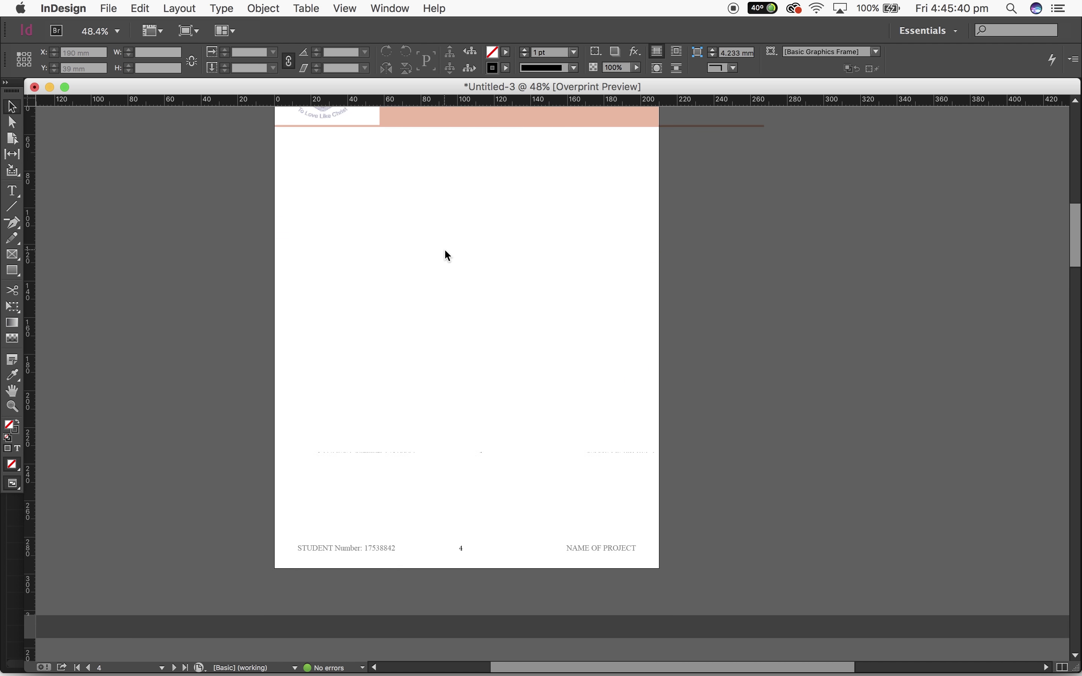
{"action": "scroll", "coordinate": [447, 255], "scroll_direction": "up", "scroll_amount": 15}
{"action": "scroll", "coordinate": [448, 256], "scroll_direction": "right", "scroll_amount": 3}
{"action": "scroll", "coordinate": [447, 256], "scroll_direction": "down", "scroll_amount": 10}
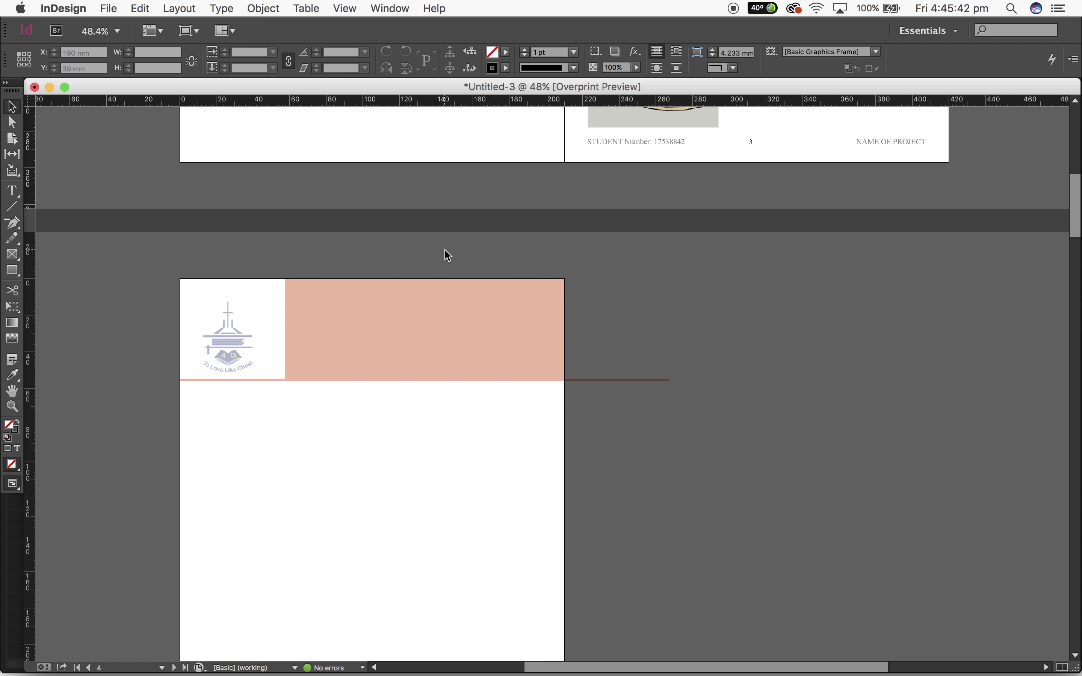
{"action": "scroll", "coordinate": [447, 256], "scroll_direction": "up", "scroll_amount": 5}
{"action": "scroll", "coordinate": [447, 255], "scroll_direction": "down", "scroll_amount": 20}
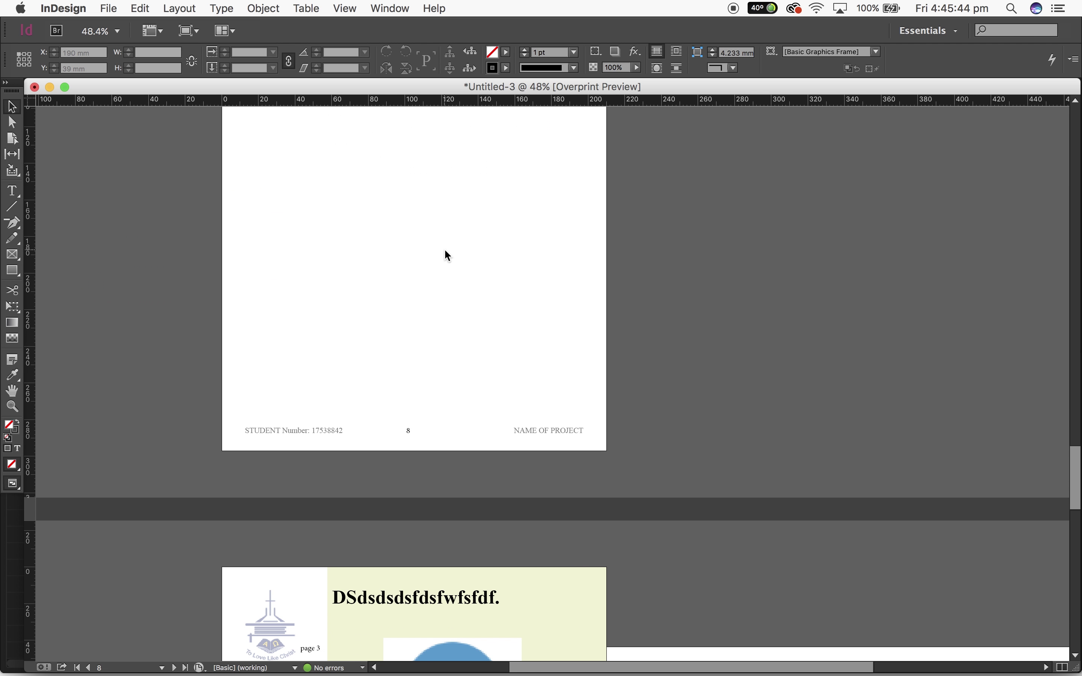
{"action": "scroll", "coordinate": [447, 255], "scroll_direction": "down", "scroll_amount": 15}
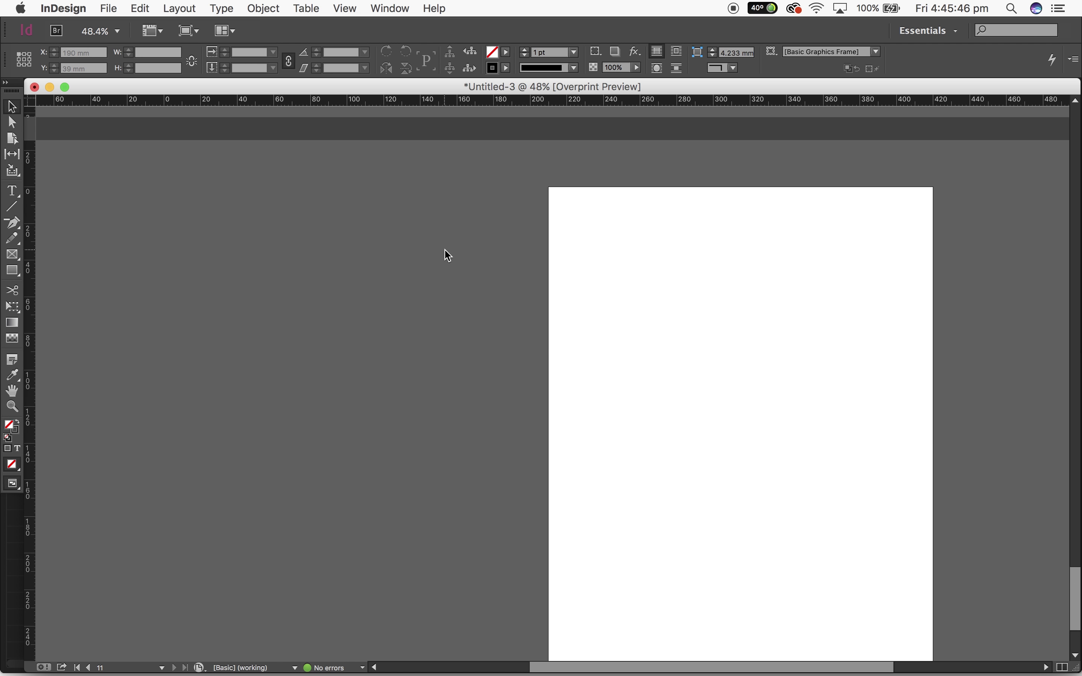
{"action": "scroll", "coordinate": [448, 256], "scroll_direction": "up", "scroll_amount": 20}
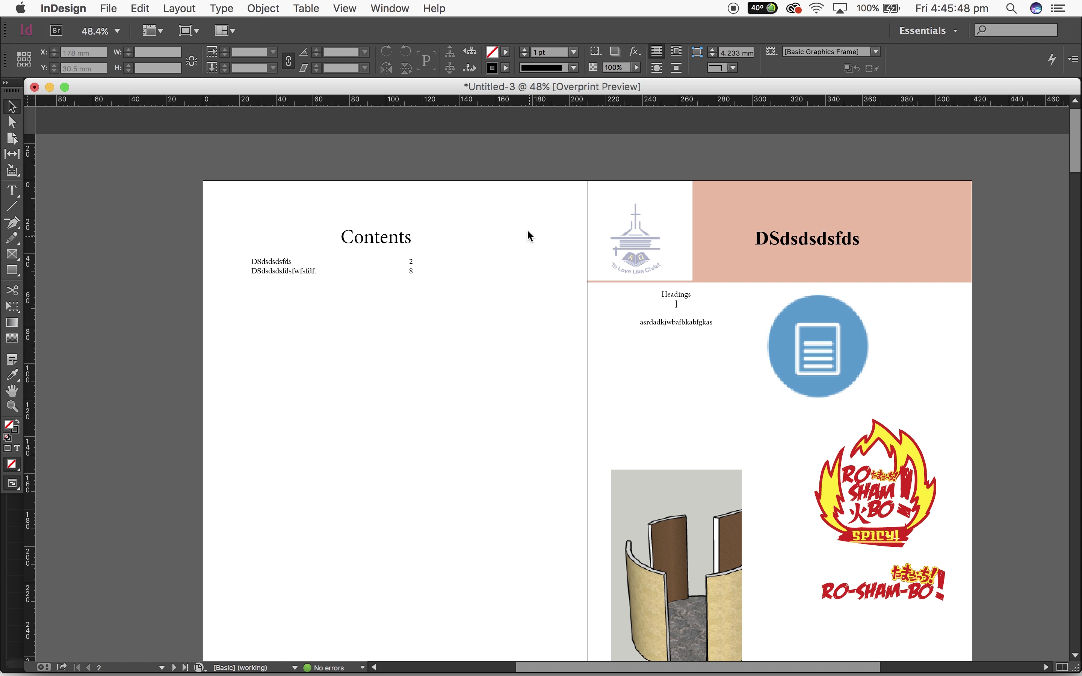
{"action": "scroll", "coordinate": [511, 210], "scroll_direction": "right", "scroll_amount": 1}
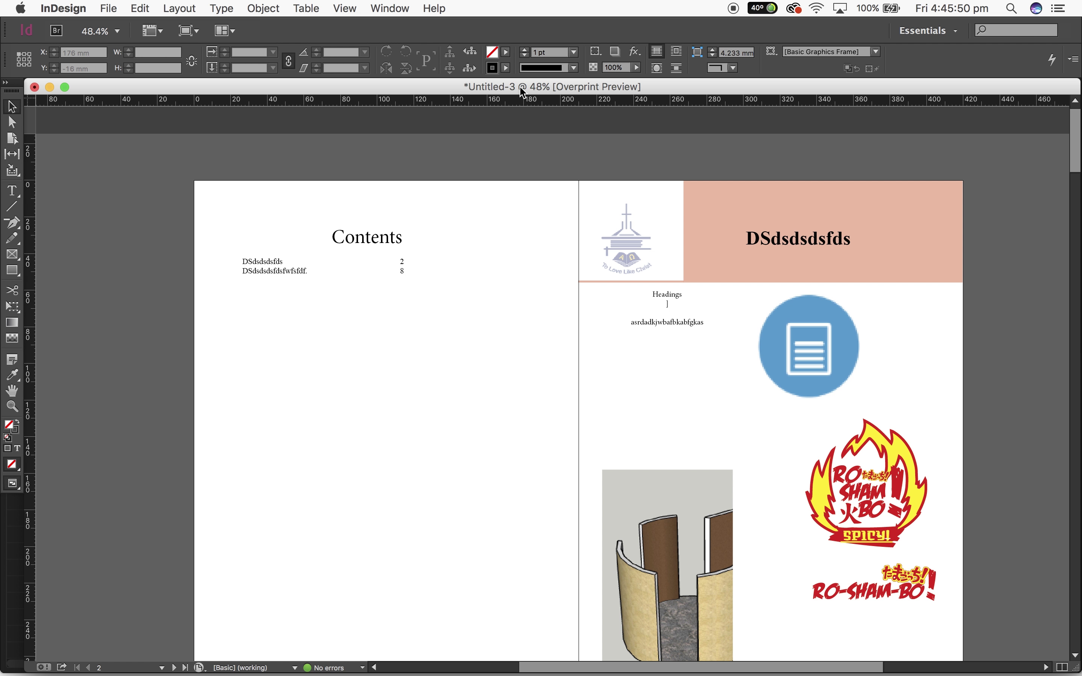
{"action": "left_click", "coordinate": [107, 8]}
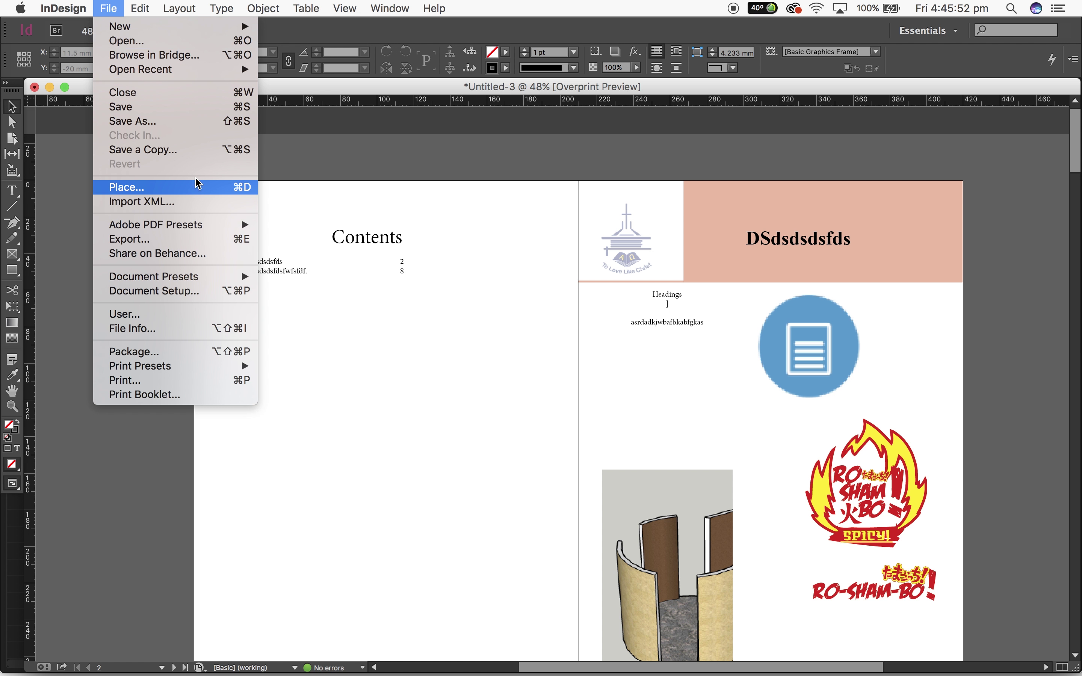
Save the portfolio under the default name Untitled-3.indd in the Indesign folder.
{"action": "left_click", "coordinate": [169, 106]}
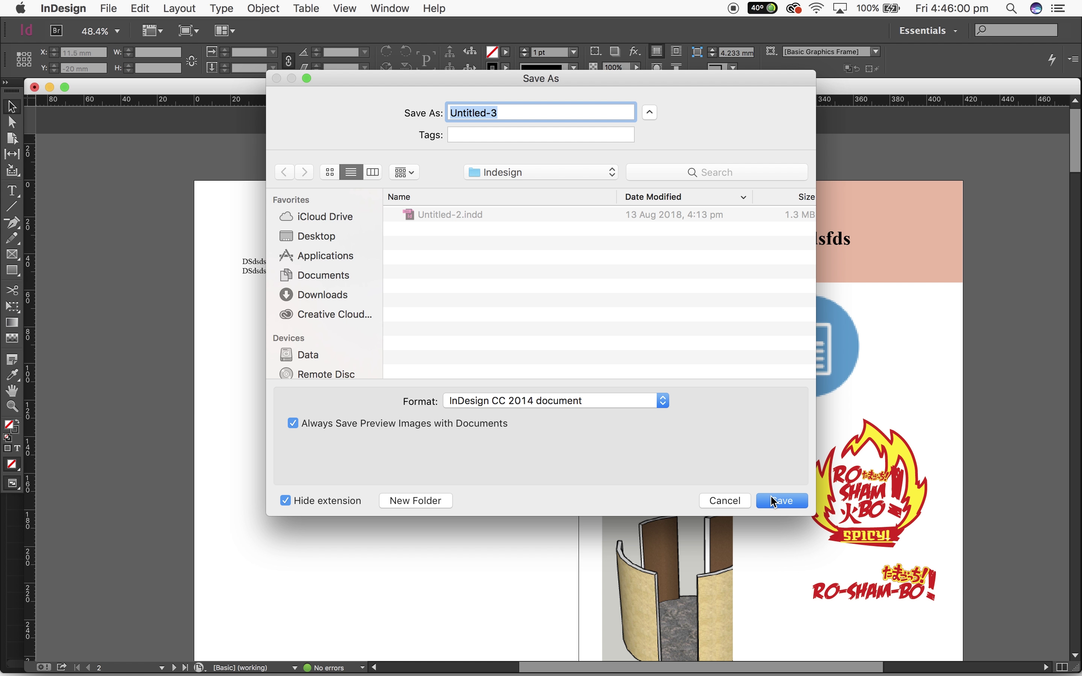
{"action": "left_click", "coordinate": [772, 496]}
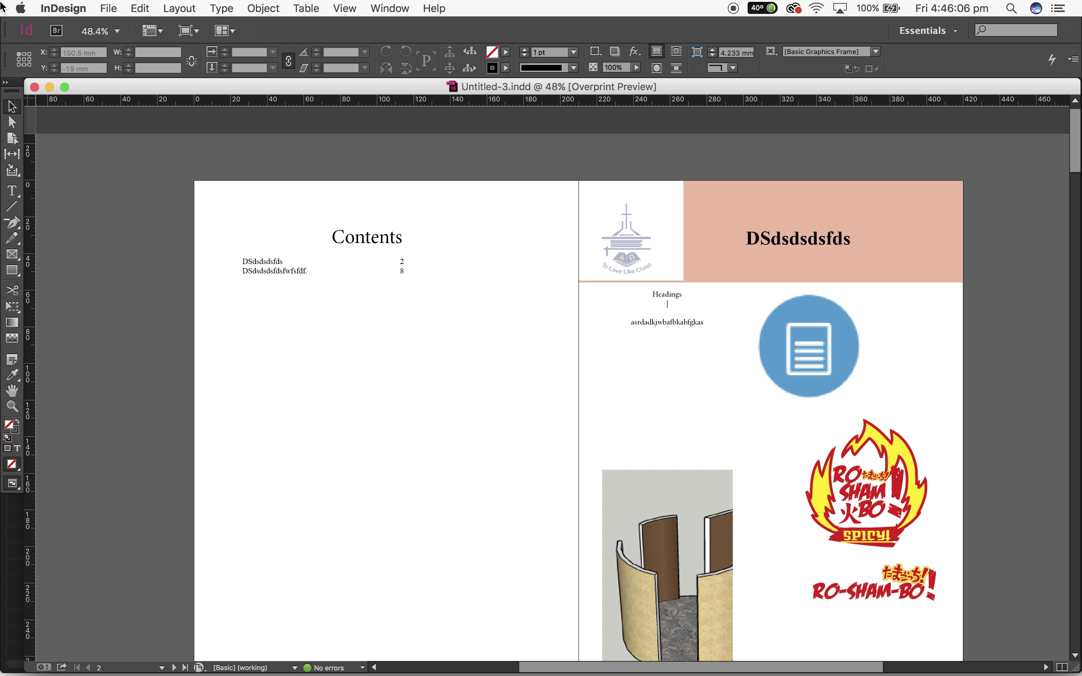
{"action": "left_click", "coordinate": [109, 9]}
{"action": "left_click", "coordinate": [63, 36]}
In Finder, browse Desktop > Indesign Tutorials > Indesign and select Untitled-3.indd.
{"action": "left_click", "coordinate": [104, 651]}
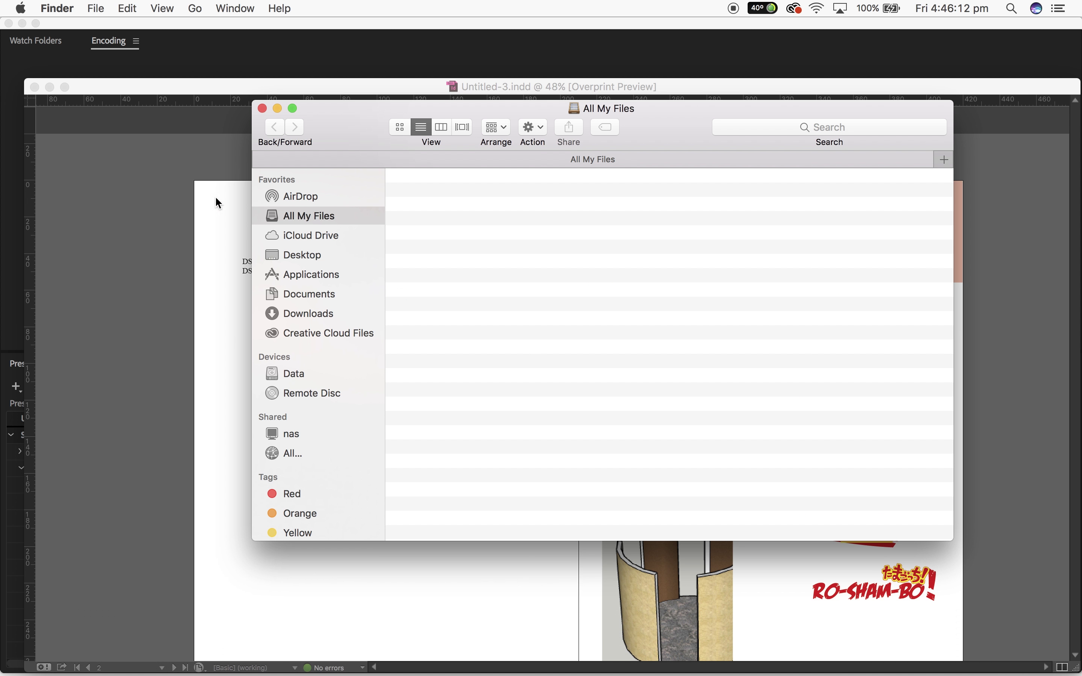
{"action": "left_click", "coordinate": [308, 255]}
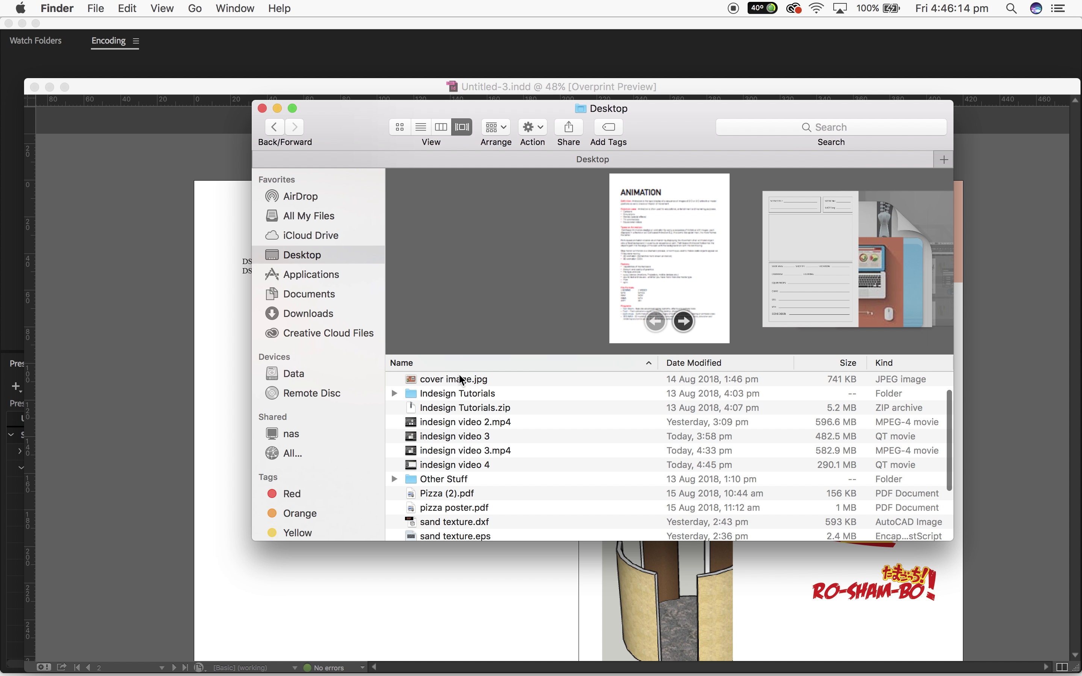
{"action": "scroll", "coordinate": [459, 373], "scroll_direction": "down", "scroll_amount": 4}
{"action": "scroll", "coordinate": [496, 501], "scroll_direction": "up", "scroll_amount": 3}
{"action": "scroll", "coordinate": [492, 478], "scroll_direction": "up", "scroll_amount": 2}
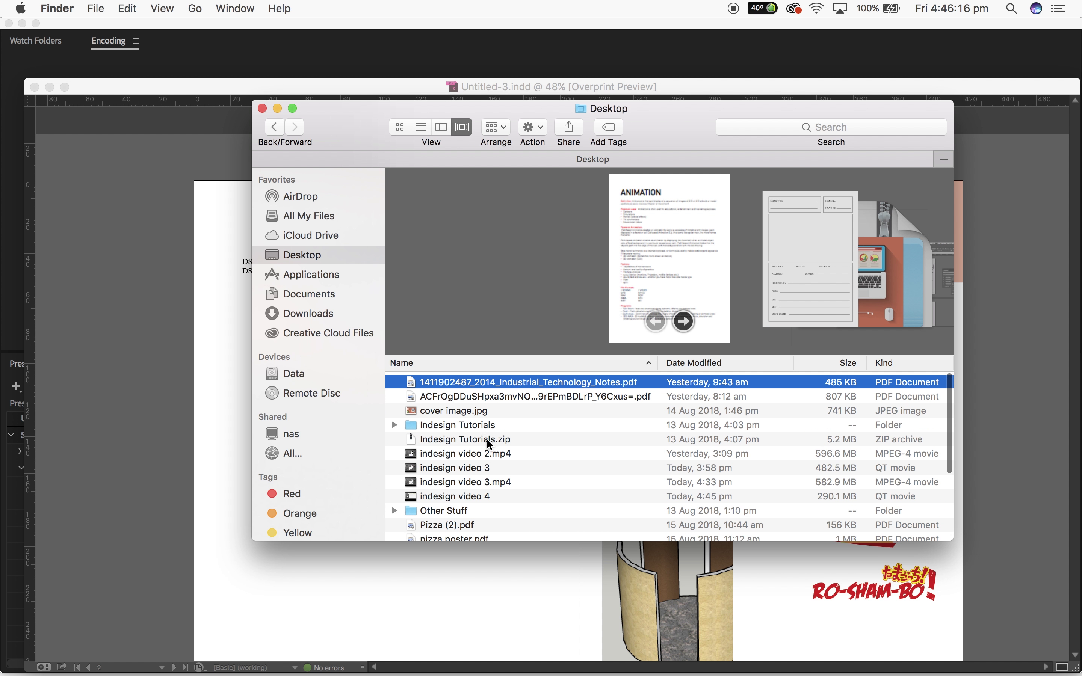
{"action": "double_click", "coordinate": [489, 425]}
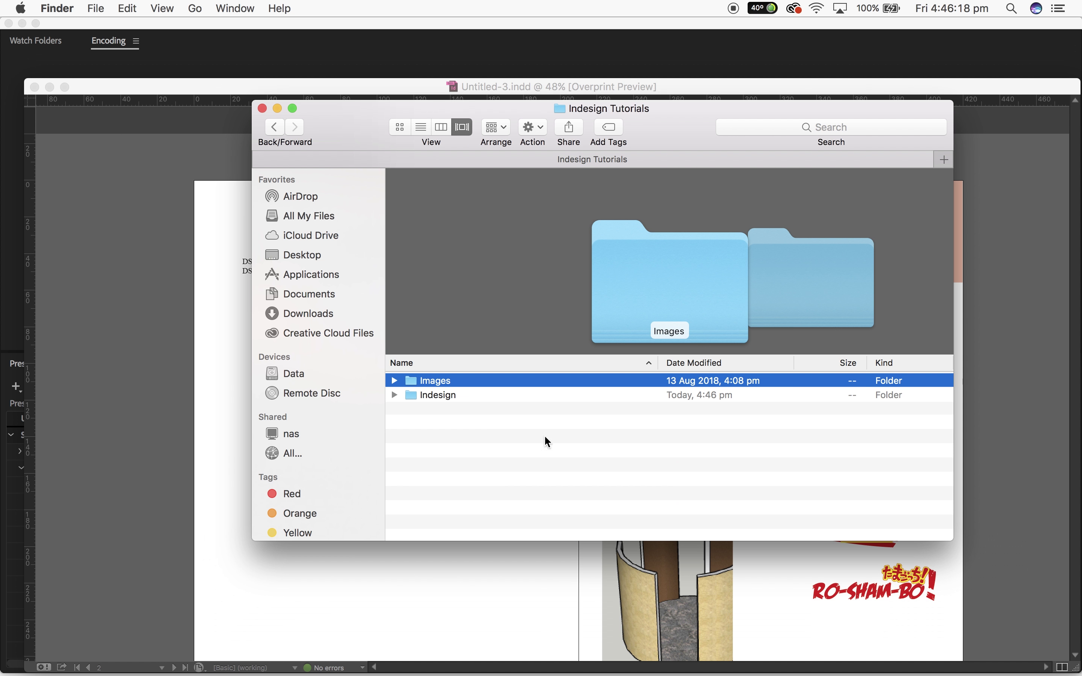
{"action": "double_click", "coordinate": [447, 396]}
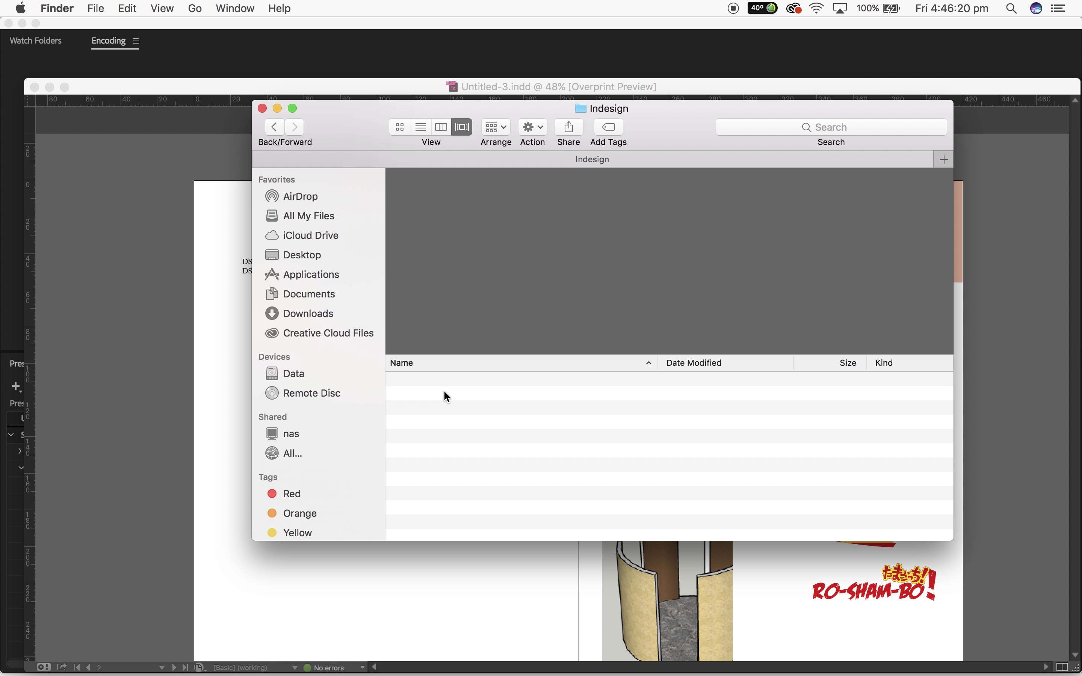
{"action": "left_click", "coordinate": [465, 411]}
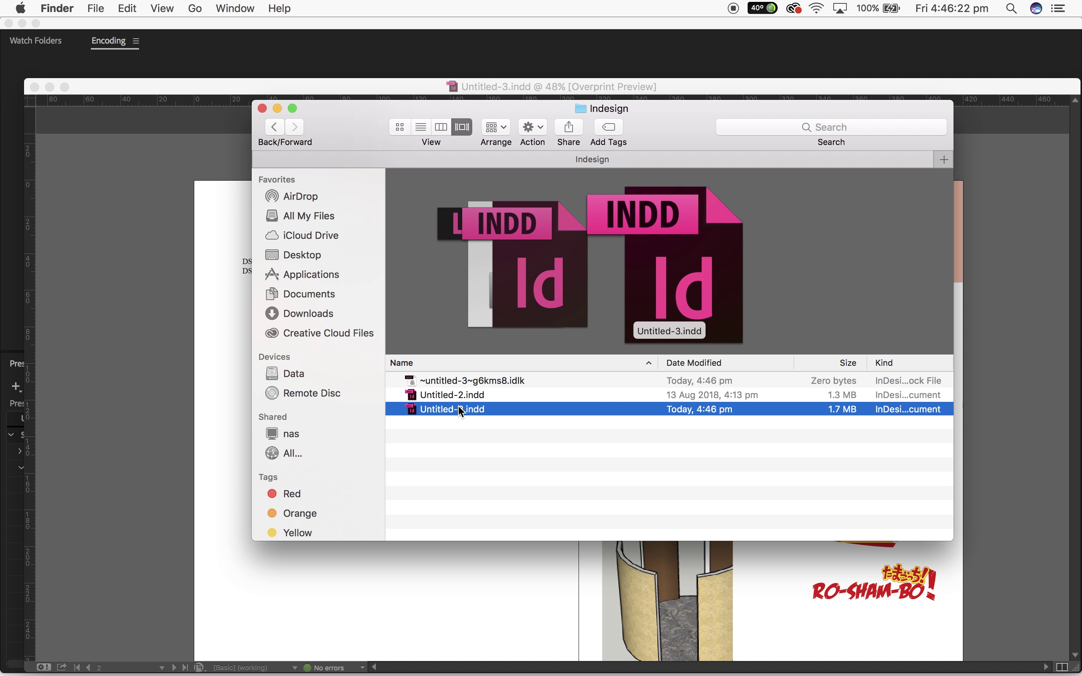
{"action": "right_click", "coordinate": [461, 410]}
{"action": "left_click", "coordinate": [435, 443]}
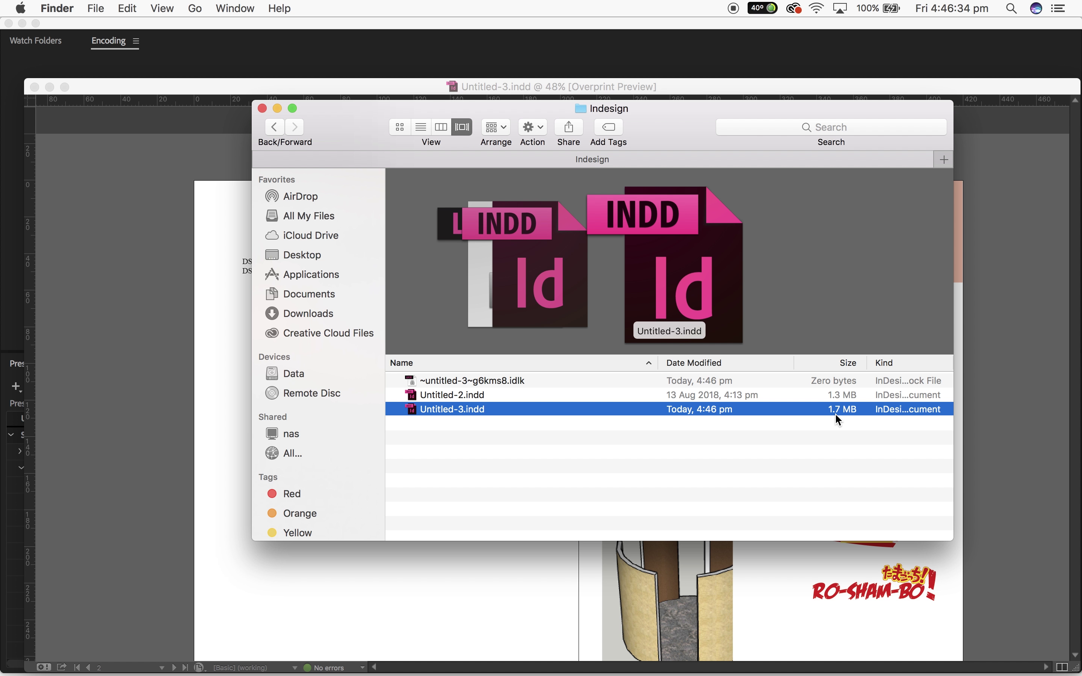
Open the Images folder and preview the spicy noodle boy logo and asadknsf.jpg.
{"action": "left_click", "coordinate": [274, 127]}
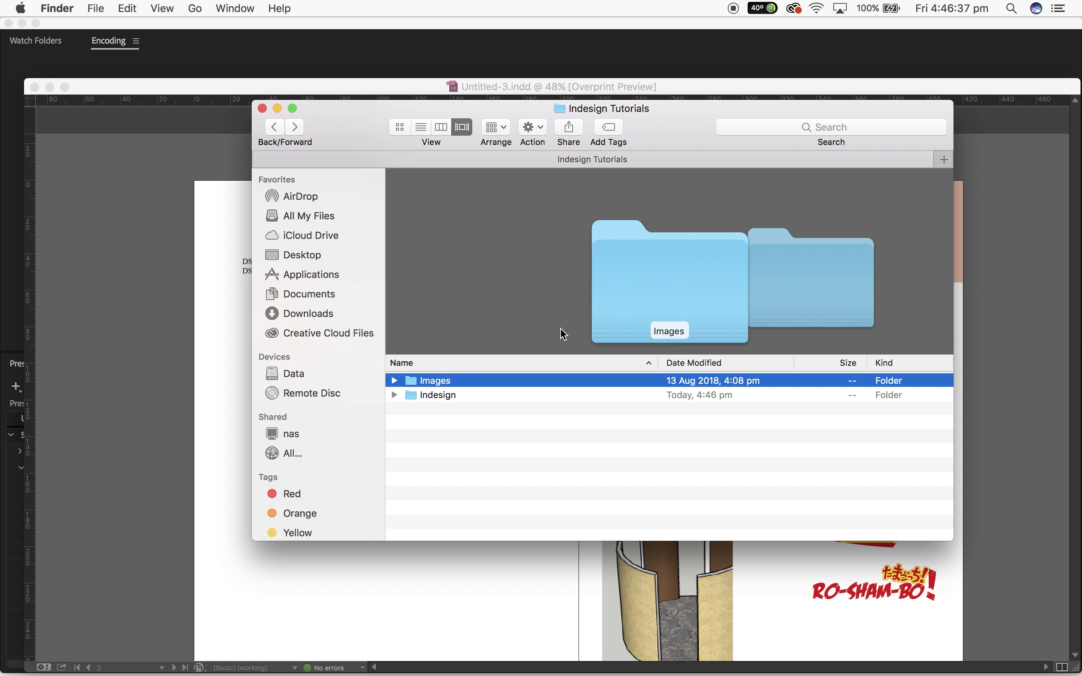
{"action": "double_click", "coordinate": [445, 381]}
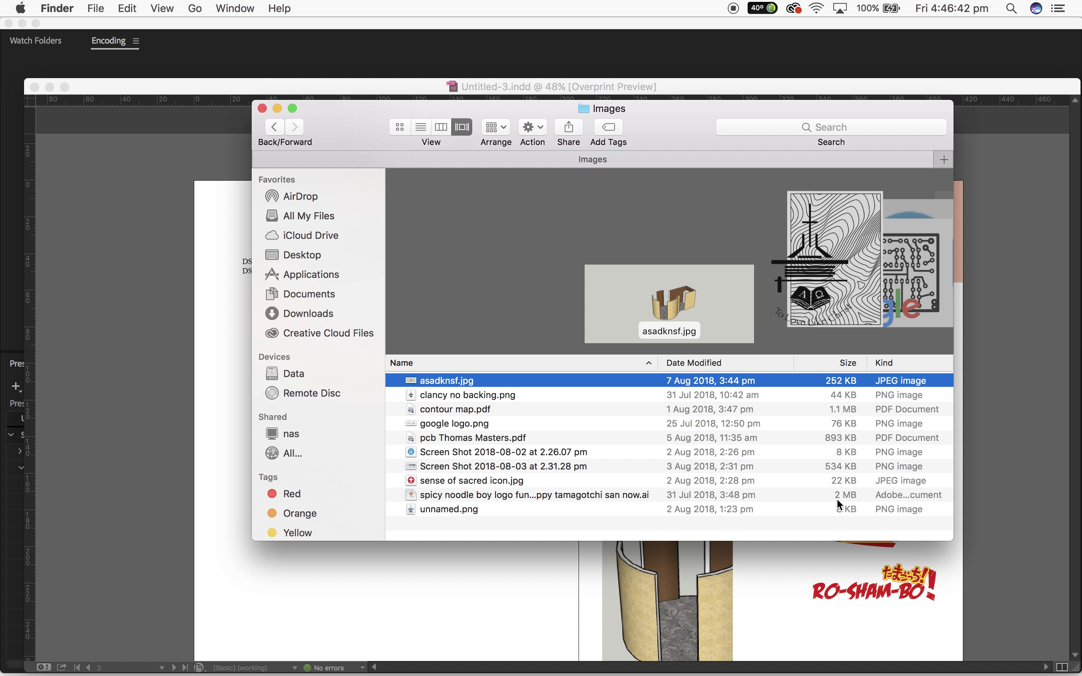
{"action": "left_click", "coordinate": [631, 494]}
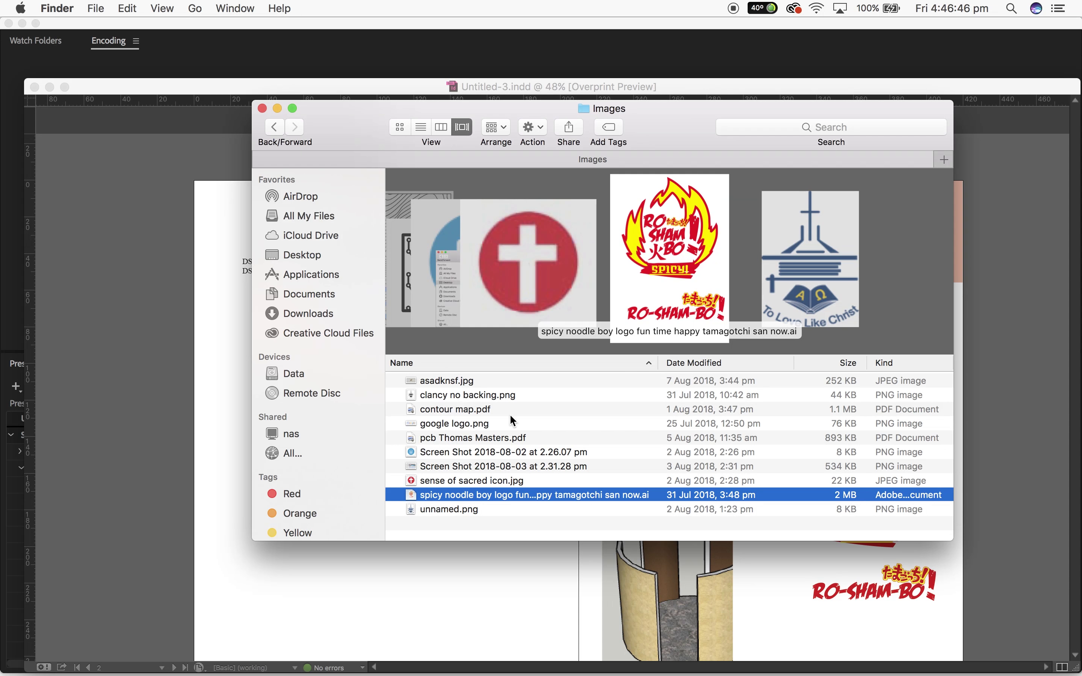
{"action": "left_click", "coordinate": [464, 380]}
Return to the Indesign folder, select Untitled-3.indd, and bring InDesign back to the front.
{"action": "left_click", "coordinate": [275, 128]}
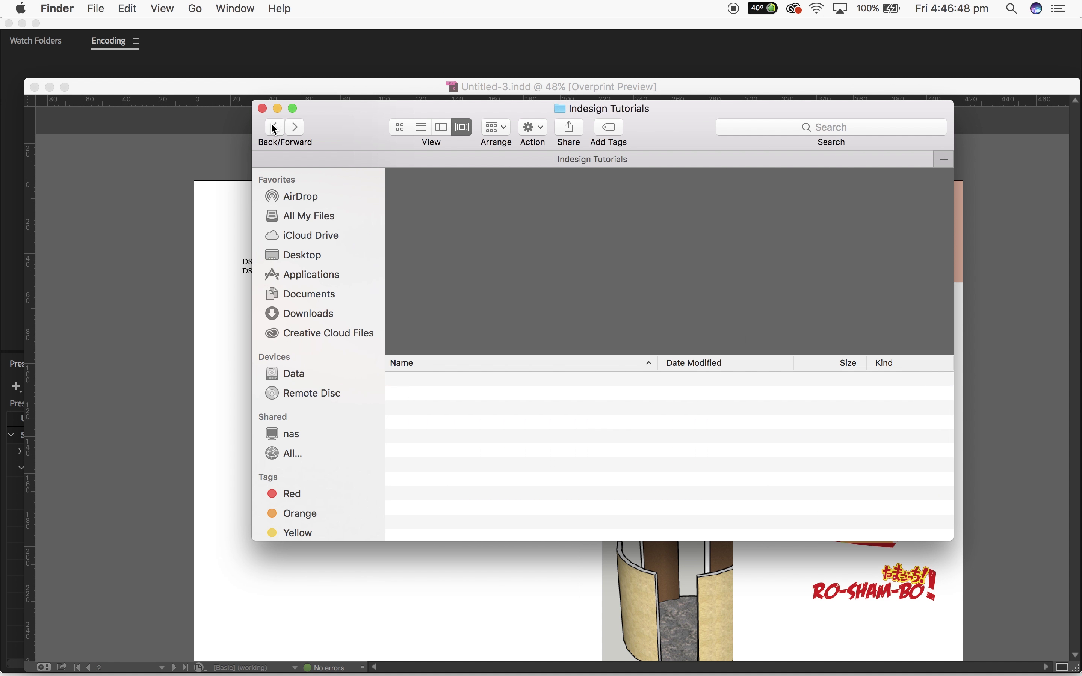
{"action": "double_click", "coordinate": [446, 395]}
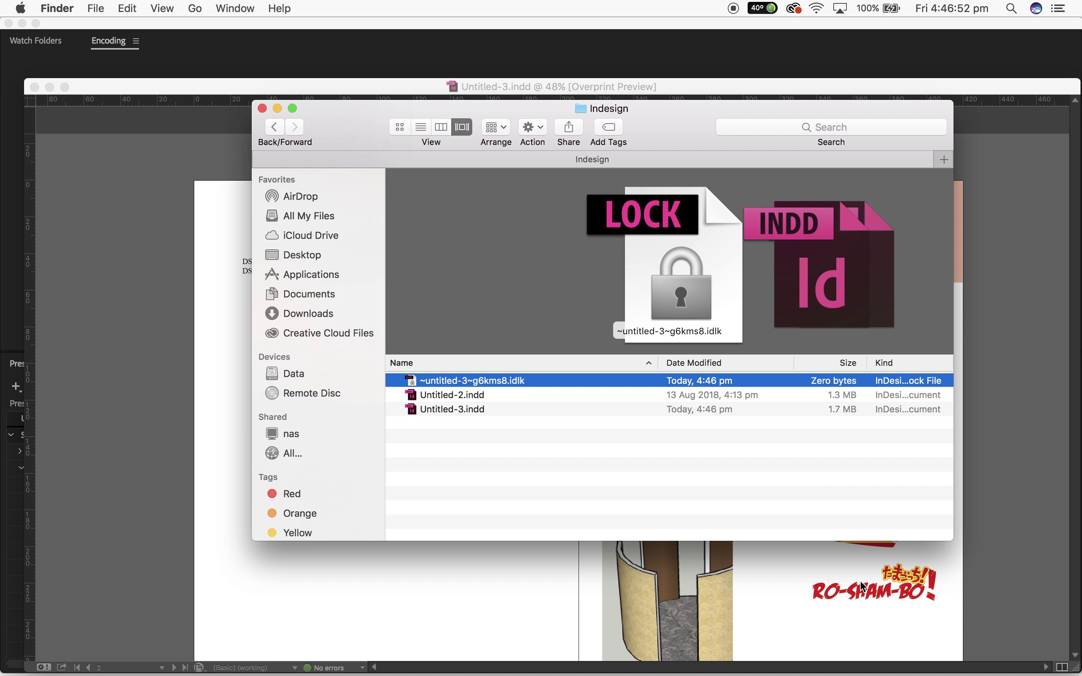
{"action": "scroll", "coordinate": [862, 587], "scroll_direction": "right", "scroll_amount": 1}
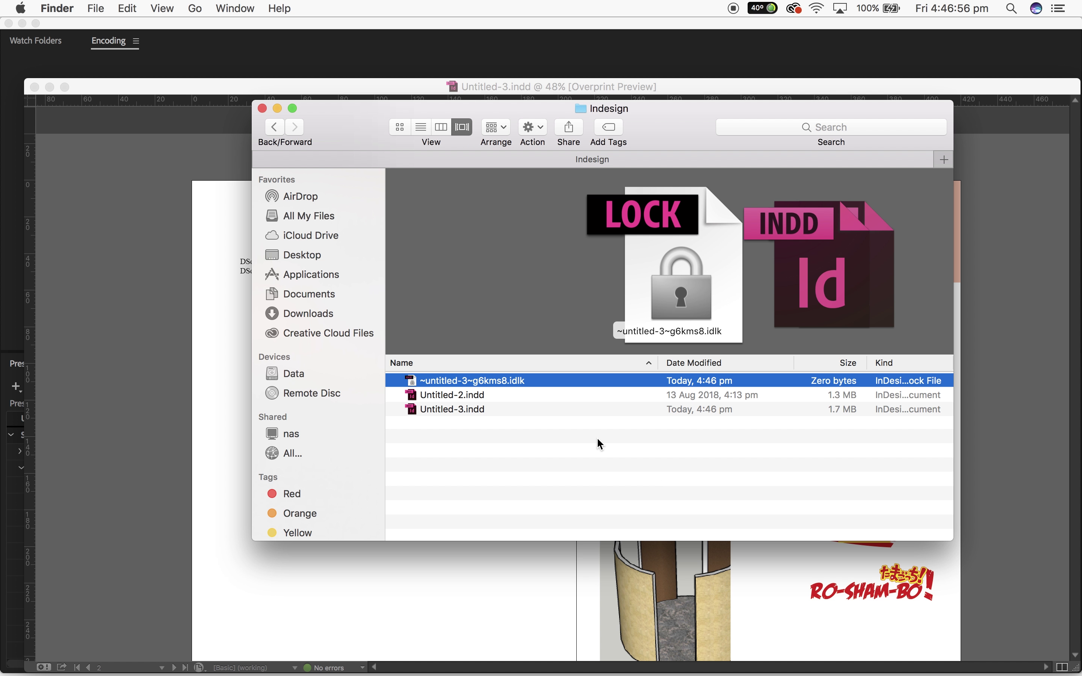
{"action": "left_click", "coordinate": [452, 408]}
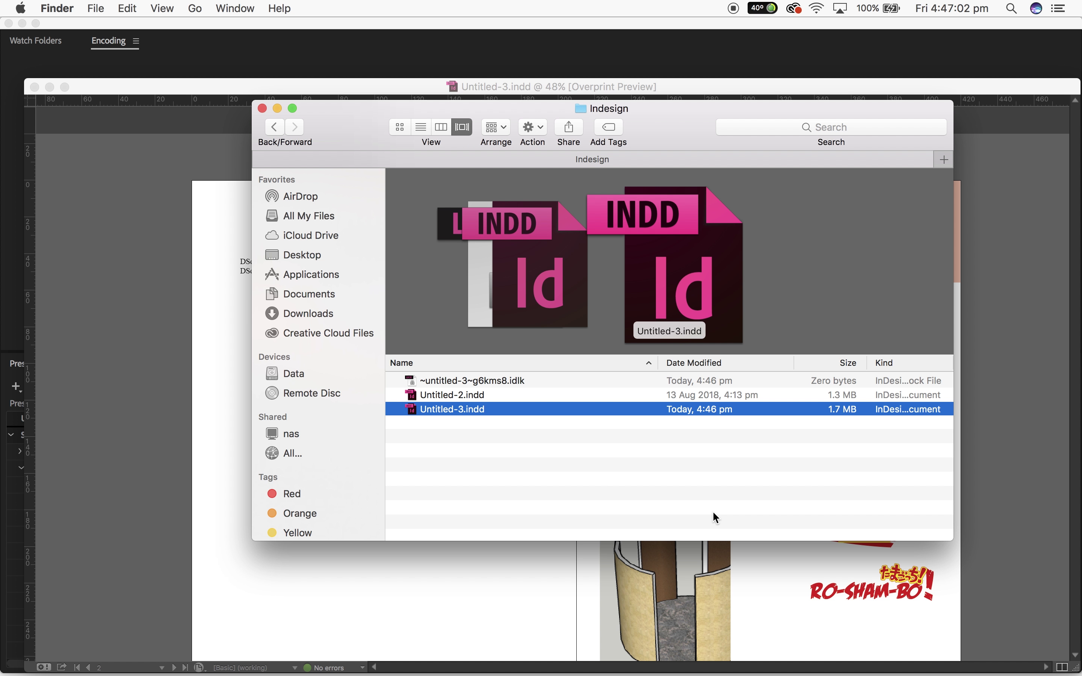
{"action": "left_click", "coordinate": [196, 288]}
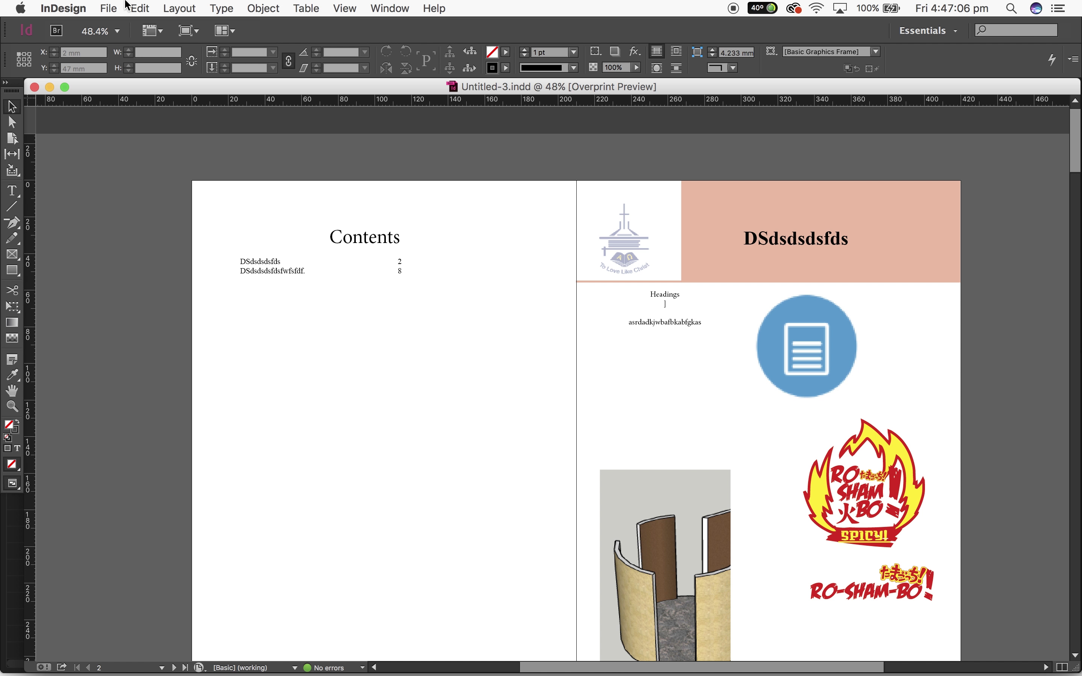
Start an export from the File menu and choose Adobe PDF (Print) as the format.
{"action": "left_click", "coordinate": [108, 8]}
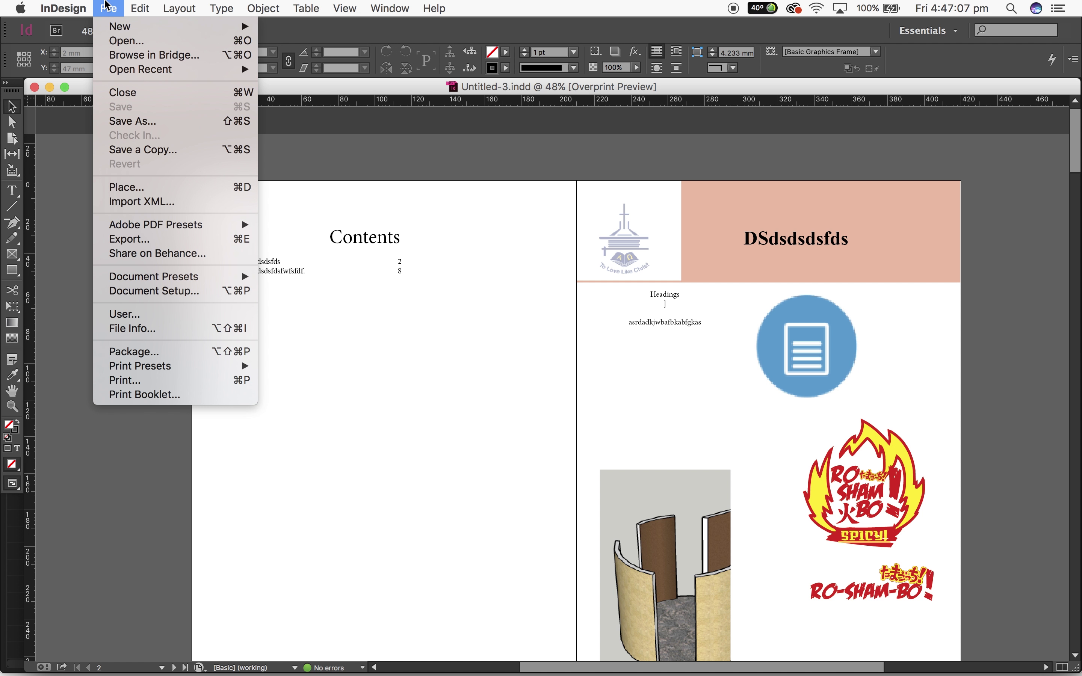
{"action": "left_click", "coordinate": [160, 247]}
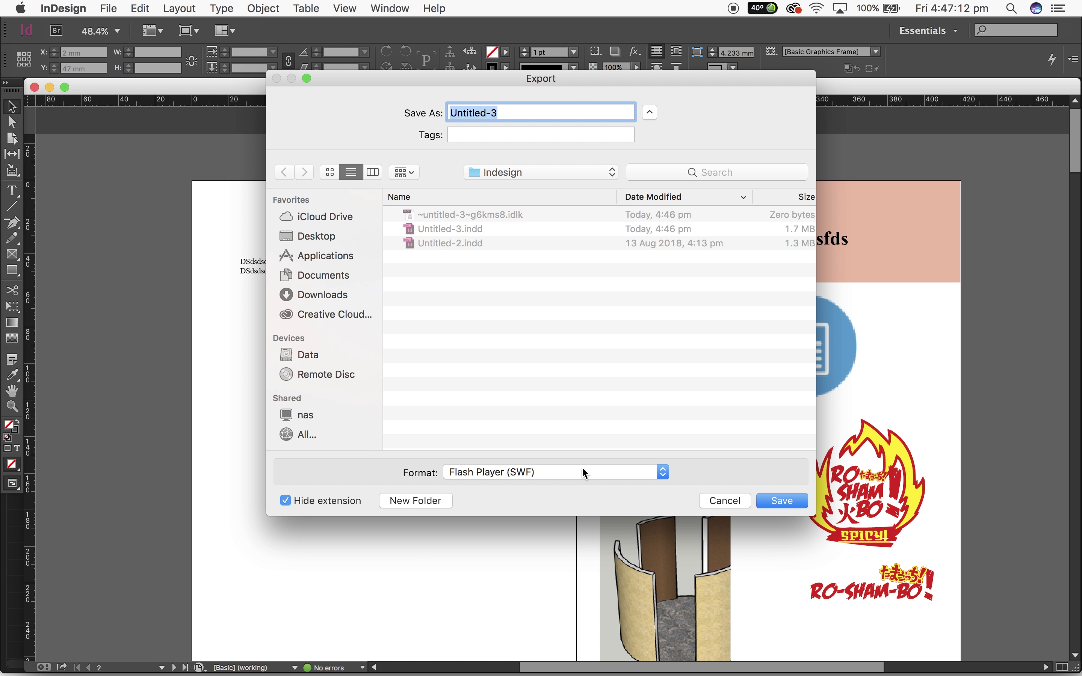
{"action": "left_click", "coordinate": [584, 472]}
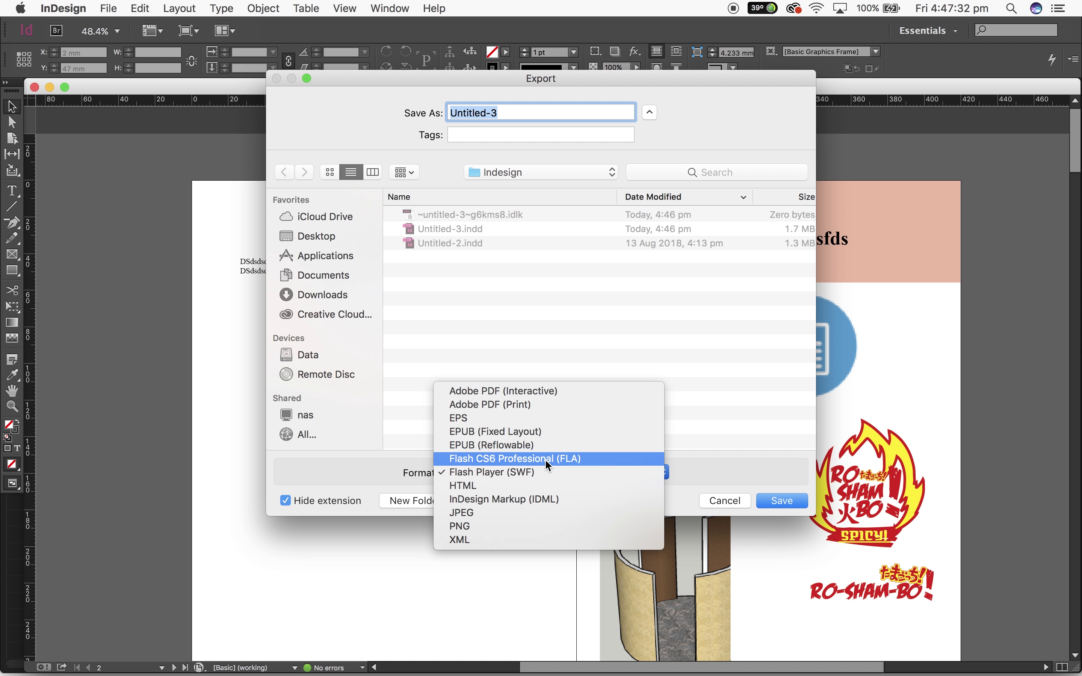
{"action": "left_click", "coordinate": [791, 449]}
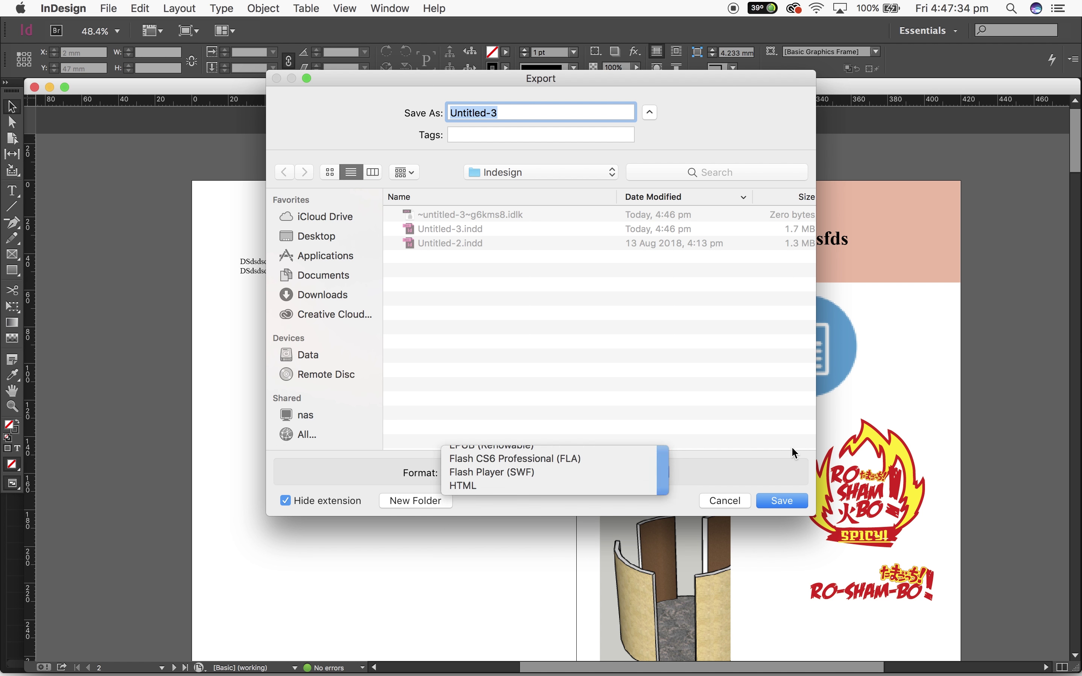
{"action": "left_click", "coordinate": [623, 473]}
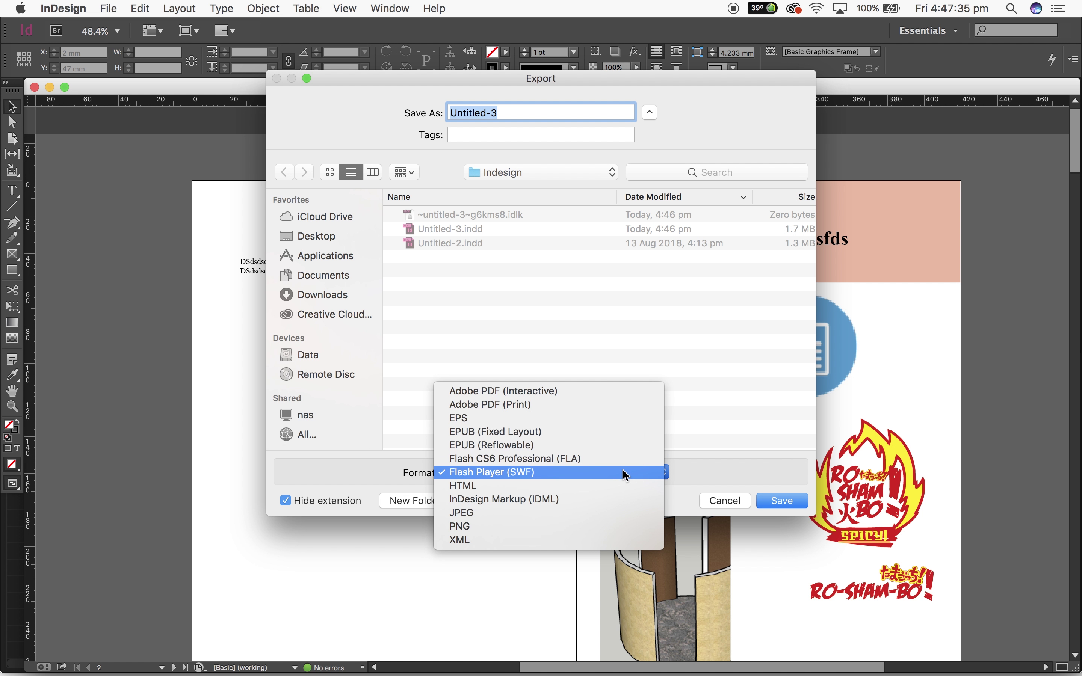
{"action": "left_click", "coordinate": [609, 405]}
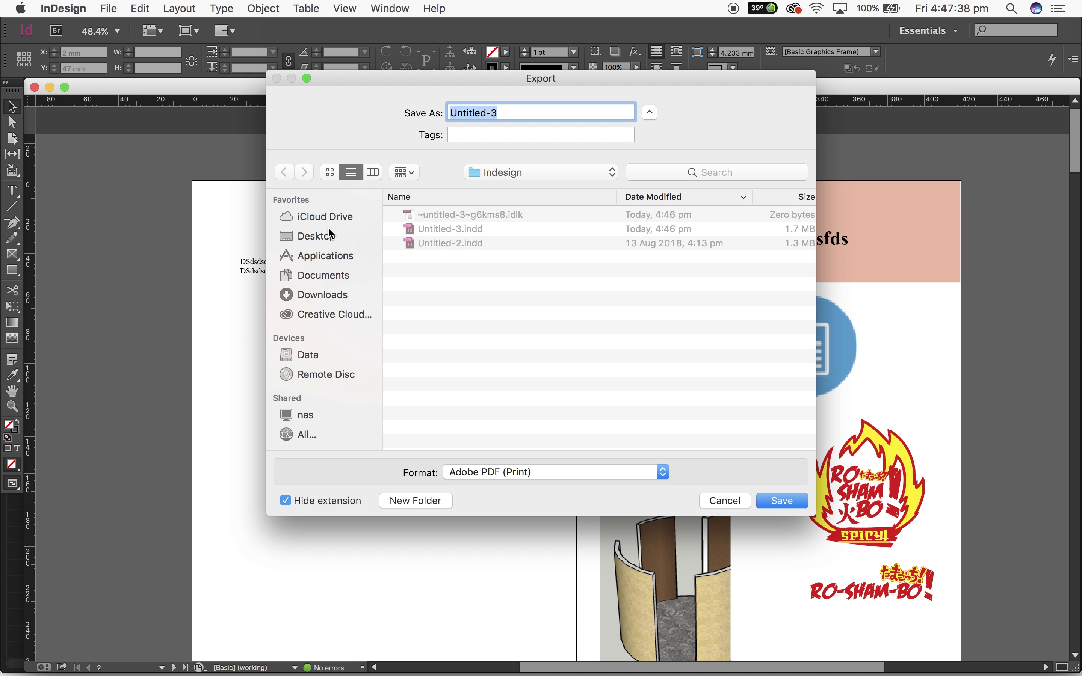
Create an exports folder in Indesign Tutorials and save the export as Final Portfolio.
{"action": "left_click", "coordinate": [537, 174]}
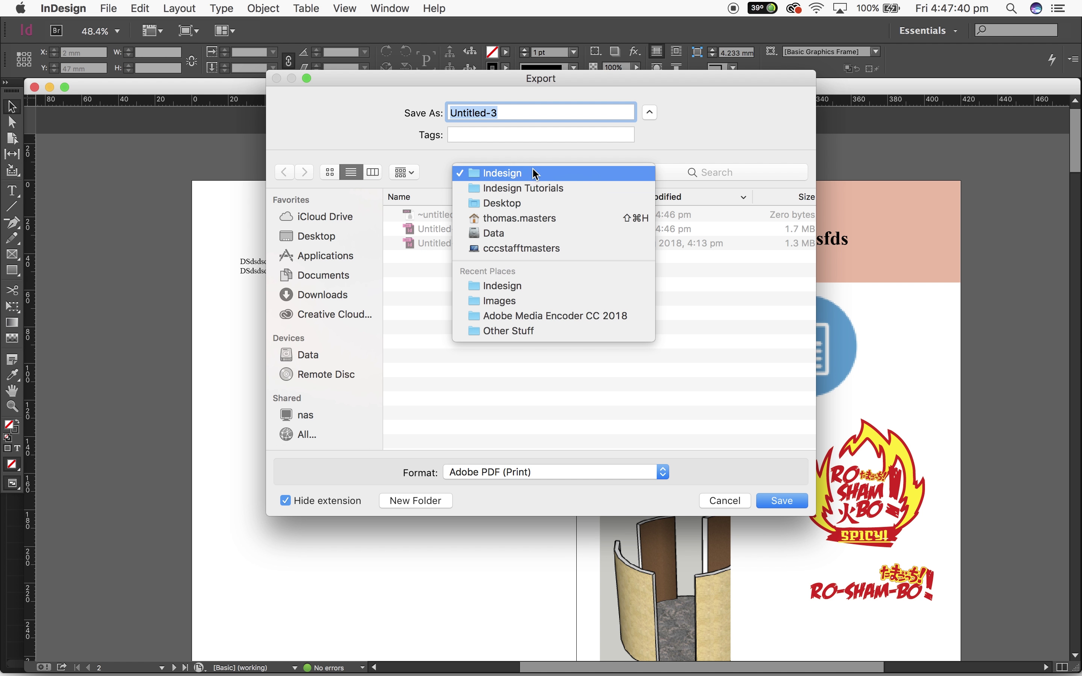
{"action": "left_click", "coordinate": [540, 188]}
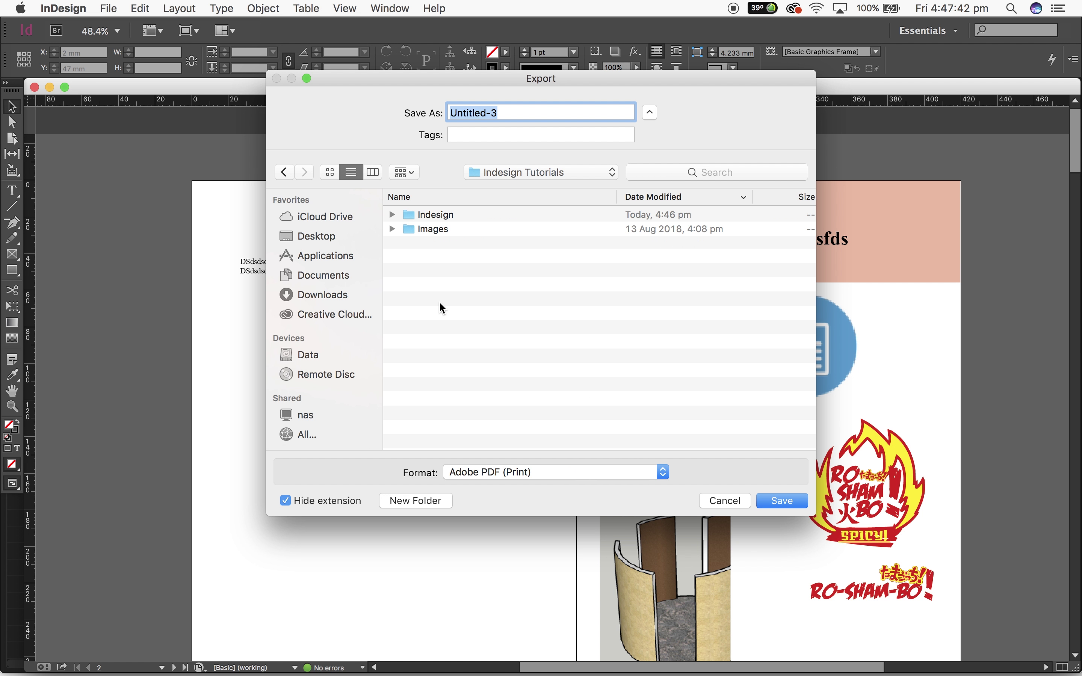
{"action": "key", "text": "super+shift+n"}
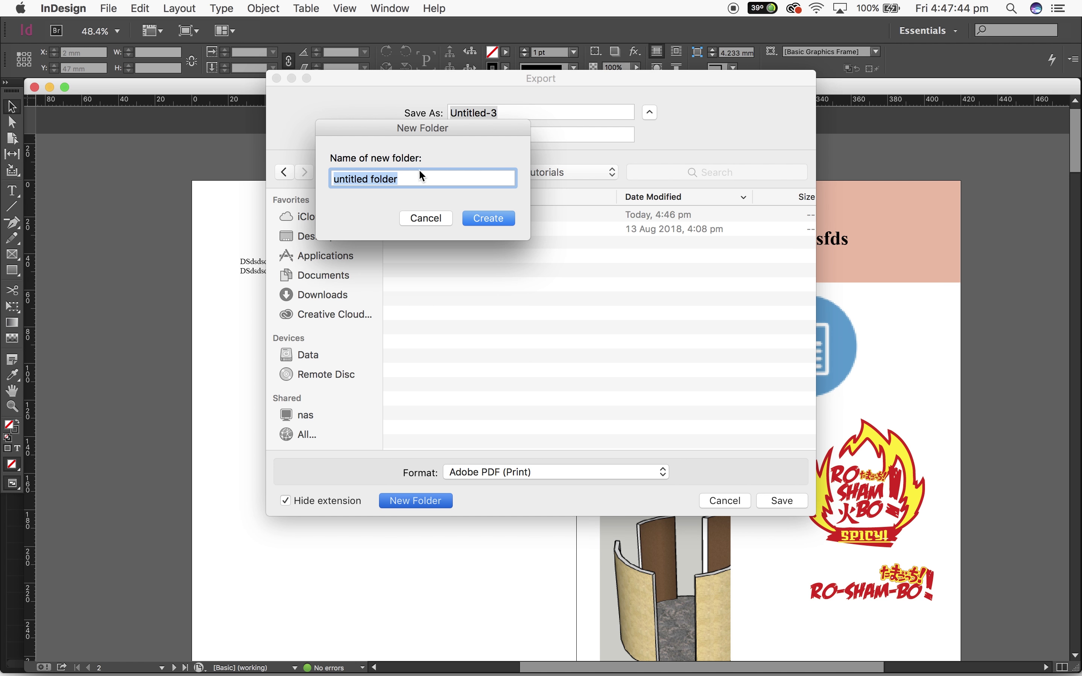
{"action": "type", "text": "exports"}
{"action": "key", "text": "Return"}
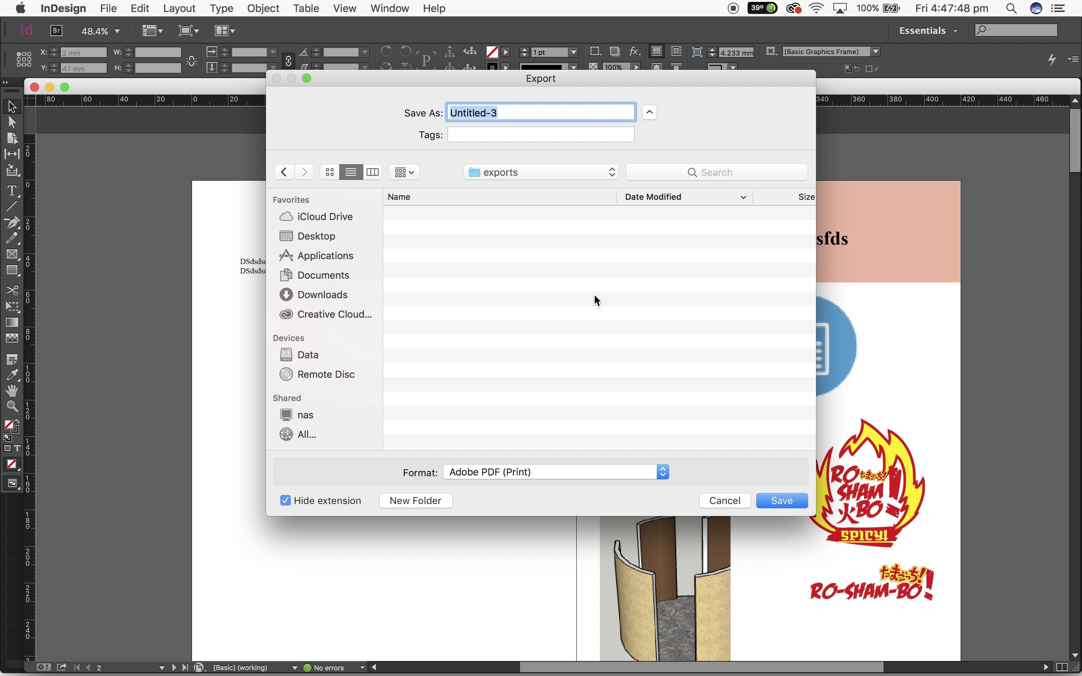
{"action": "type", "text": "Final "}
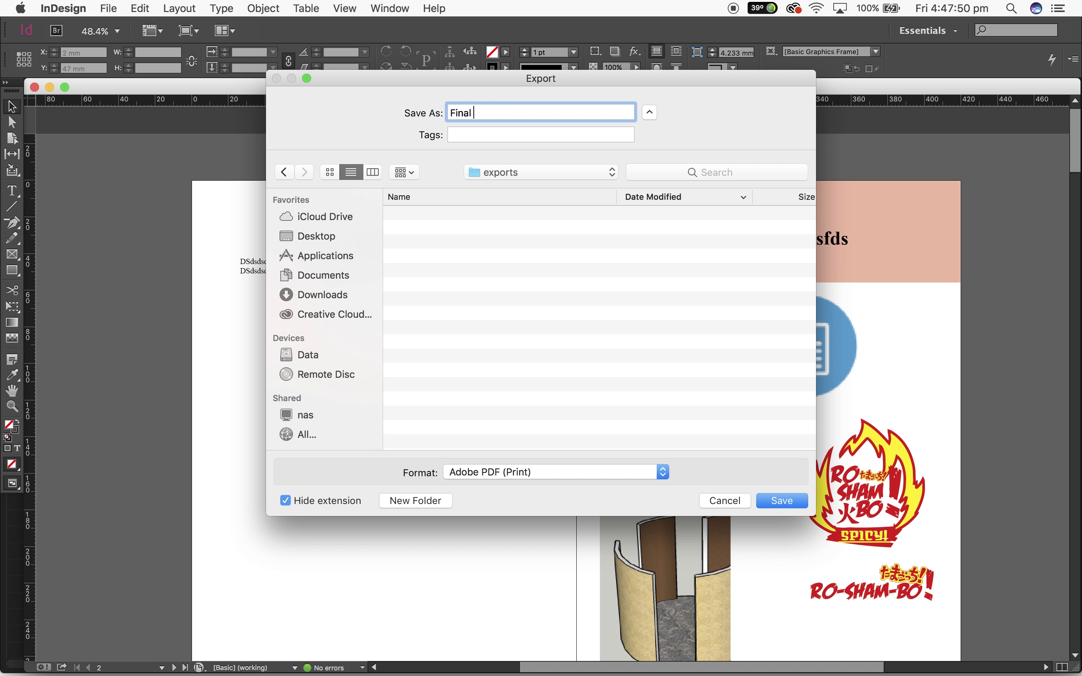
{"action": "type", "text": "Portfolio"}
{"action": "left_click", "coordinate": [787, 501]}
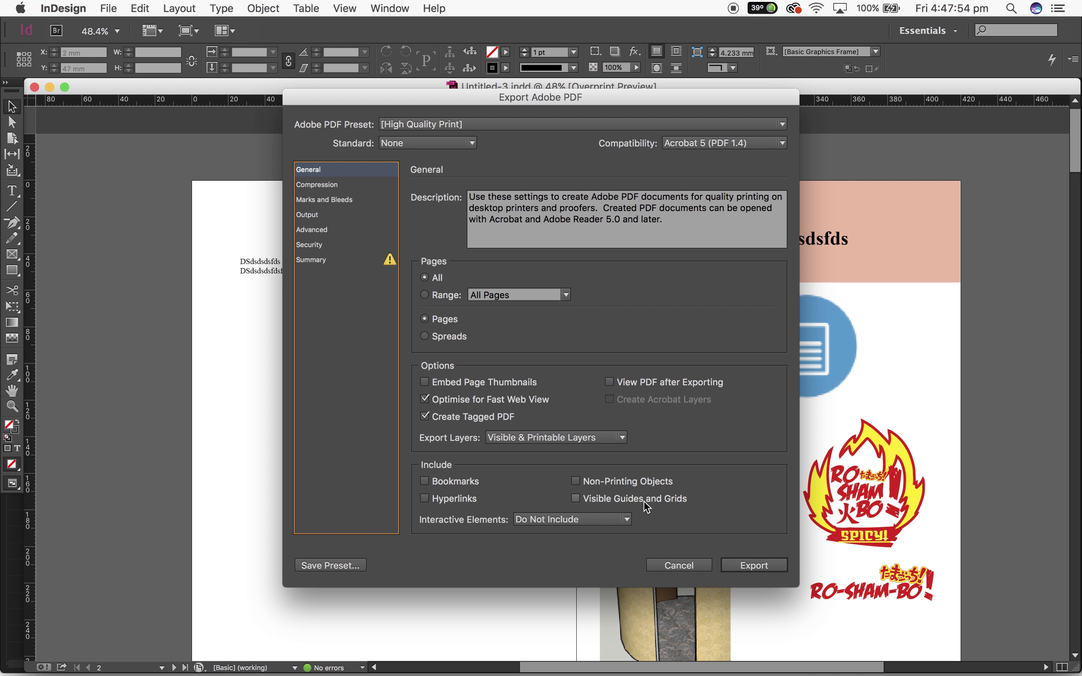
Review the PDF Summary and its colour warning, along with the Security and General pages.
{"action": "left_click", "coordinate": [335, 260]}
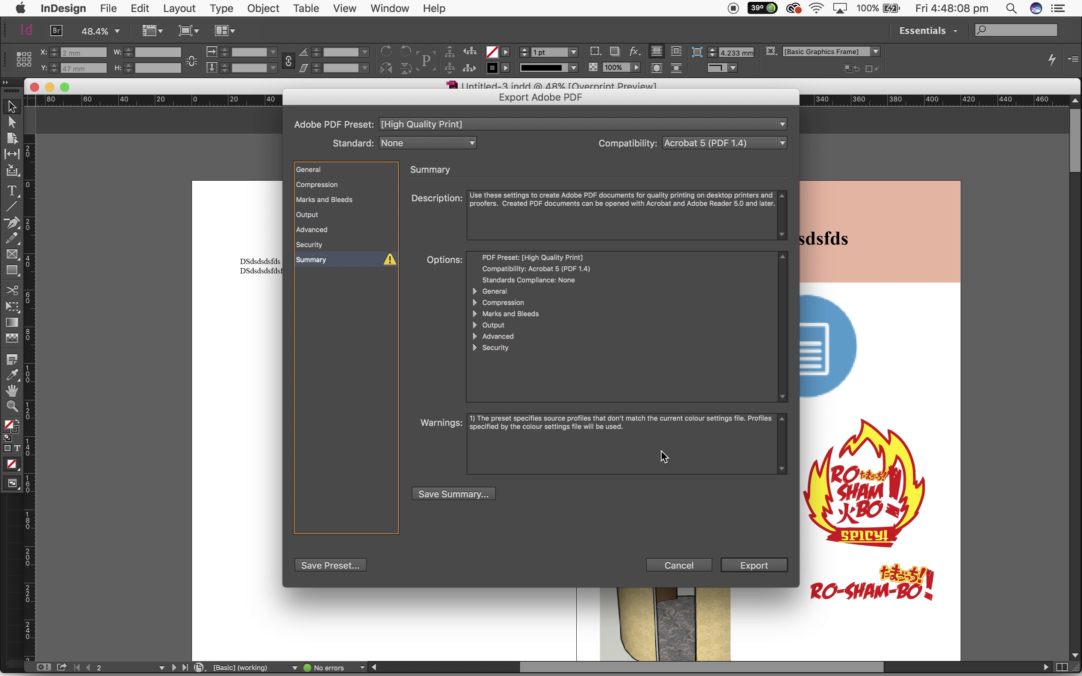
{"action": "left_click", "coordinate": [314, 245]}
{"action": "left_click", "coordinate": [344, 169]}
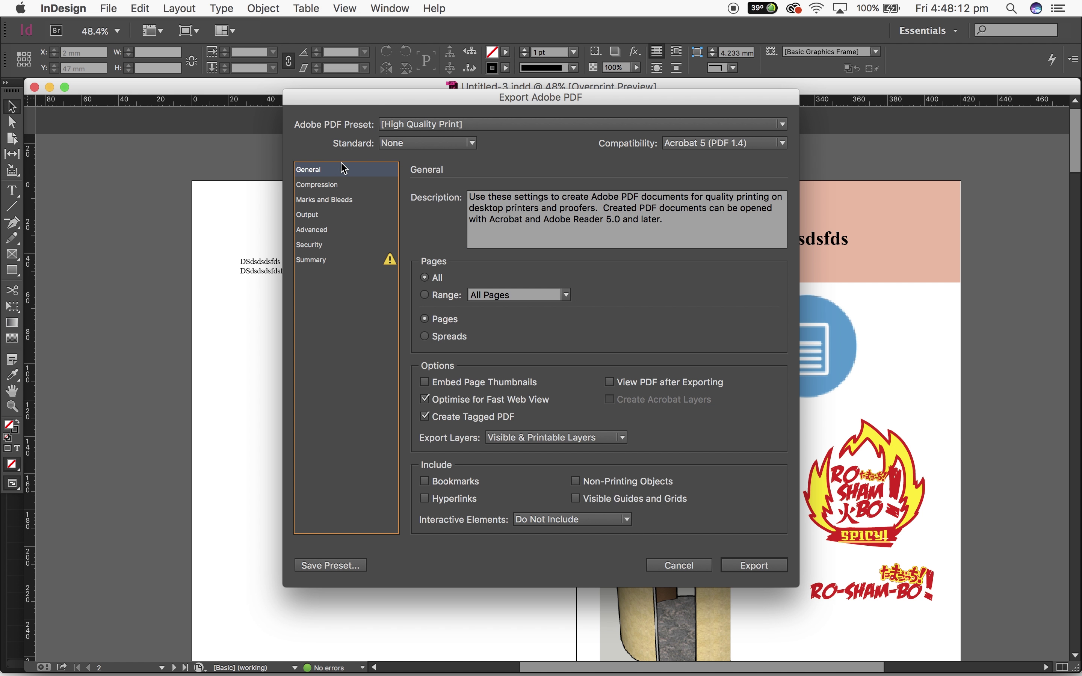
{"action": "left_click", "coordinate": [325, 261]}
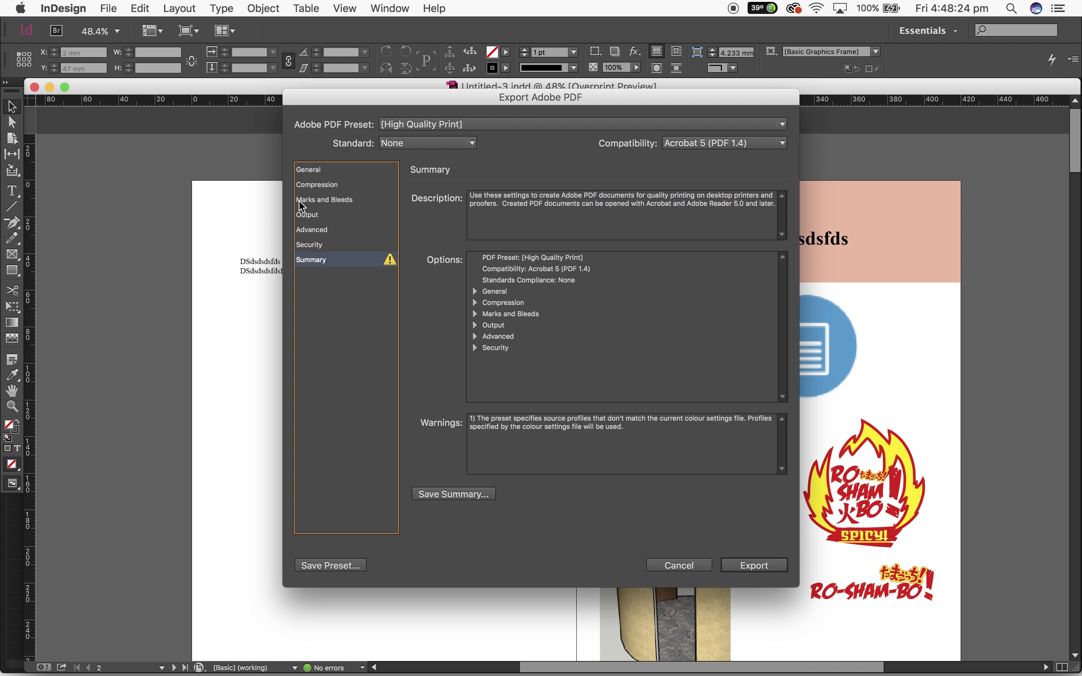
Keep colour image compression quality at Maximum and check Marks and Bleeds (no marks, 0 mm bleed).
{"action": "left_click", "coordinate": [331, 185]}
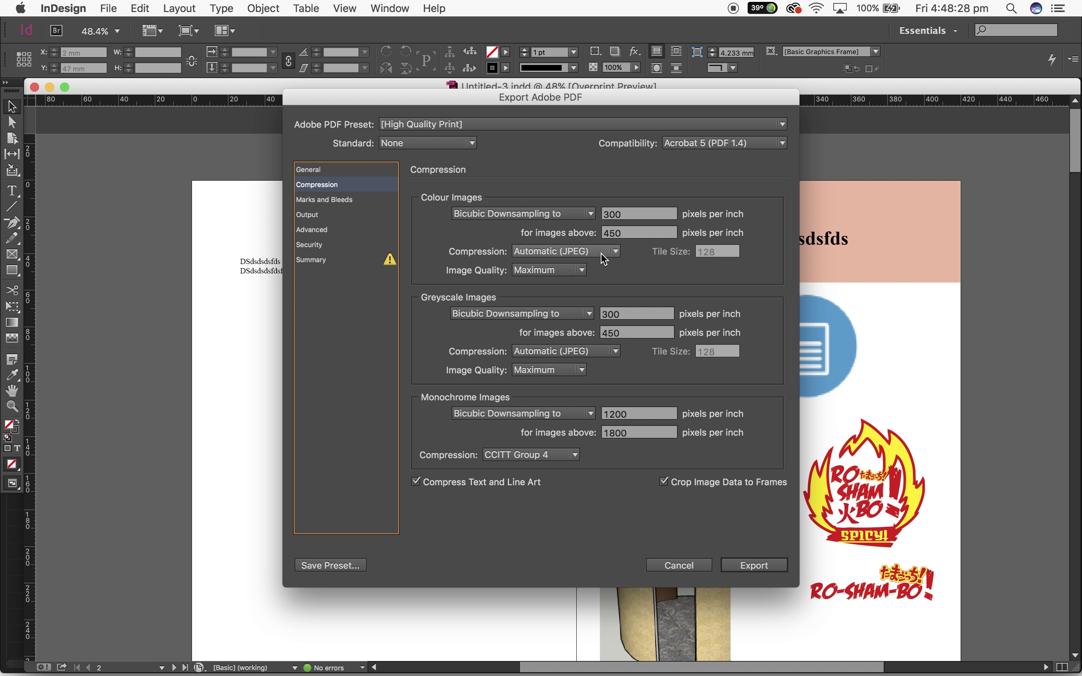
{"action": "left_click", "coordinate": [551, 271]}
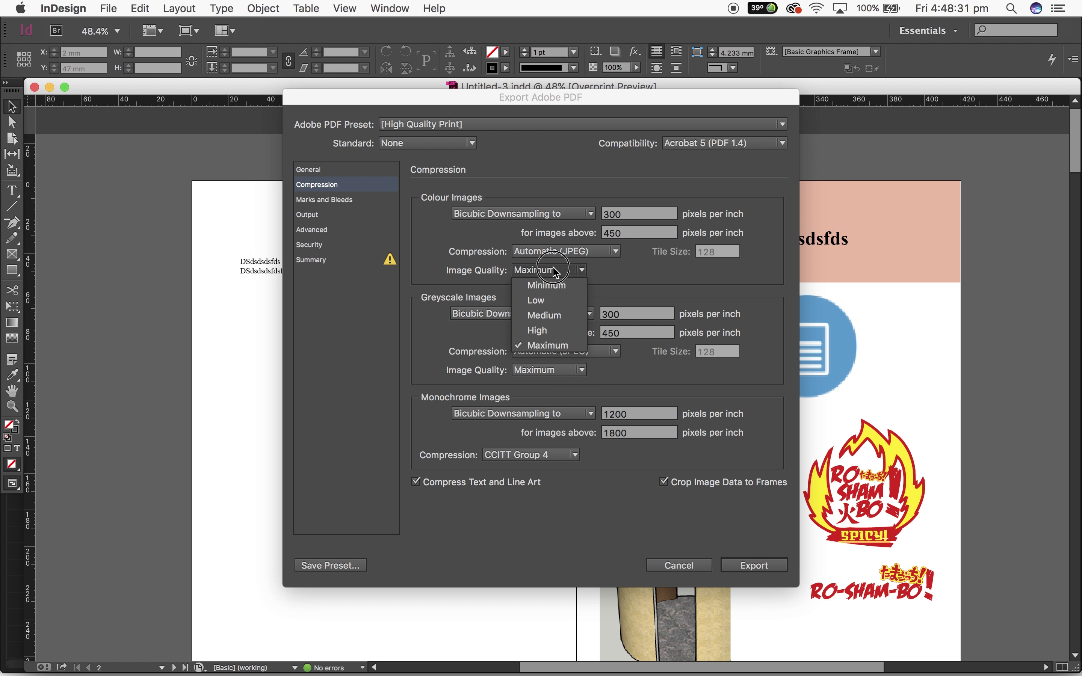
{"action": "left_click", "coordinate": [617, 282]}
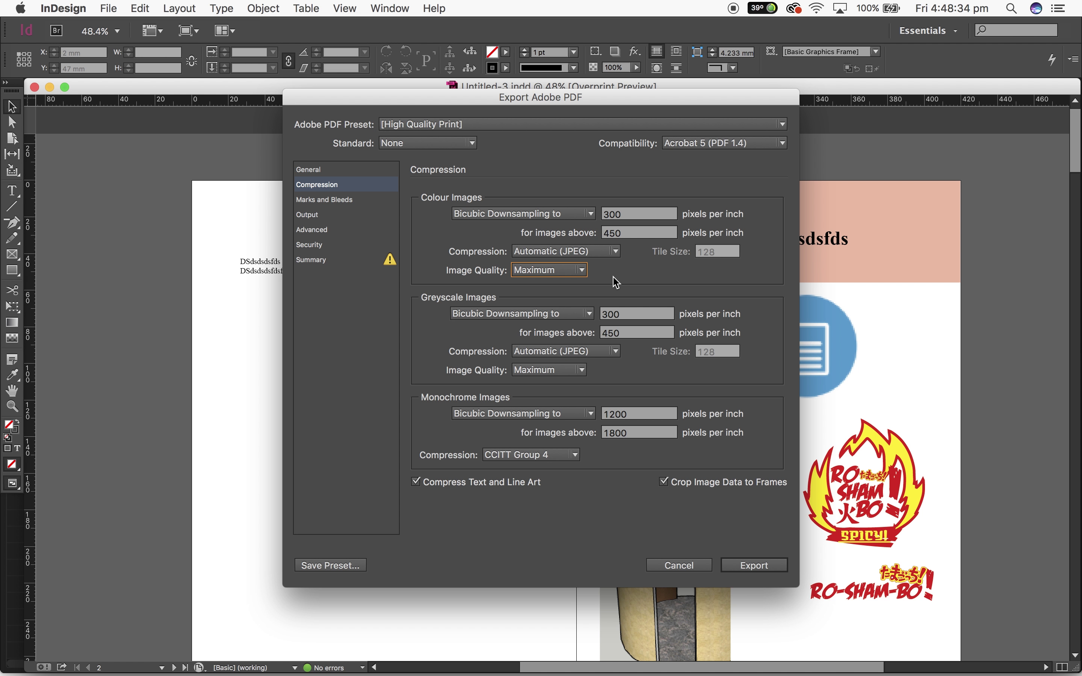
{"action": "left_click", "coordinate": [325, 200]}
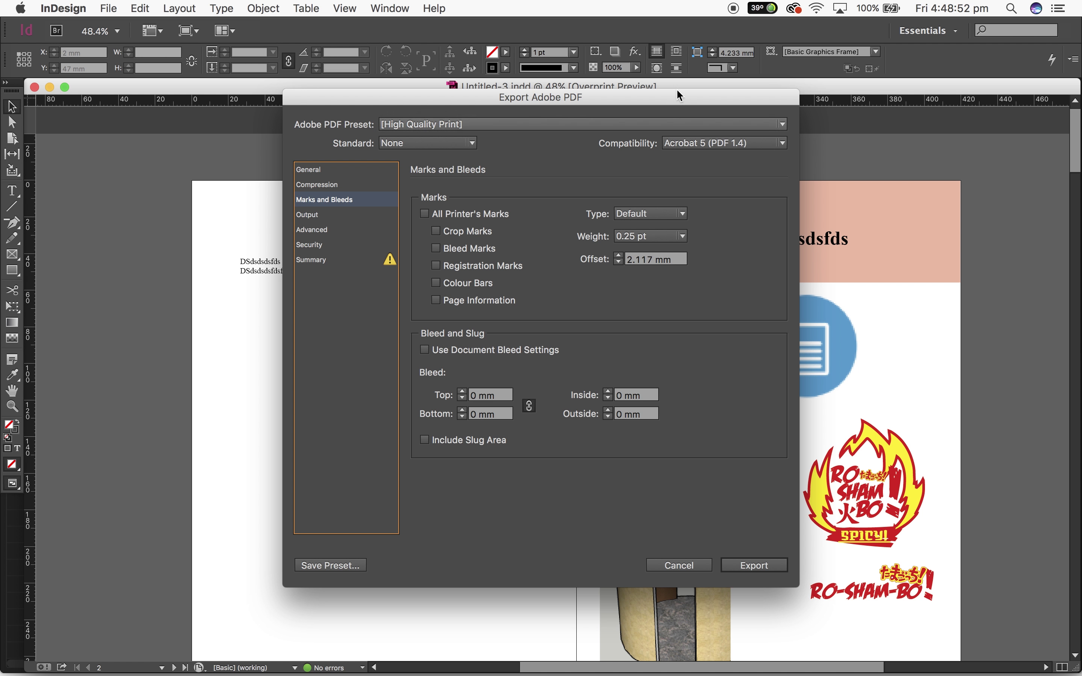
Move the PDF dialog aside and review the Advanced and Security settings.
{"action": "left_click_drag", "start_coordinate": [680, 95], "coordinate": [459, 143]}
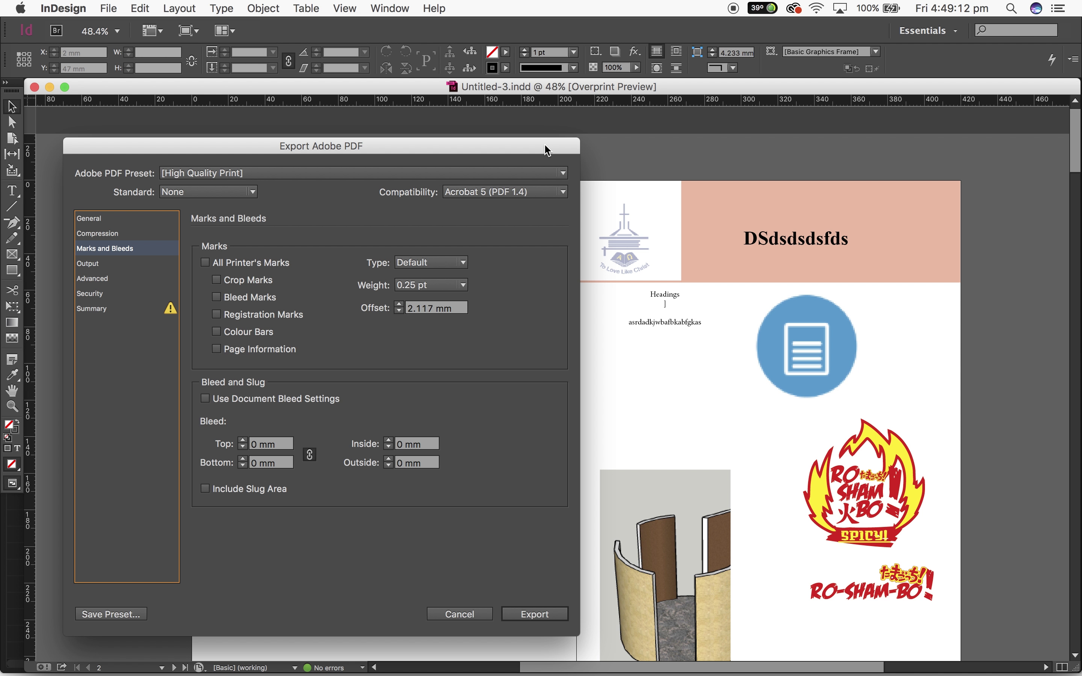
{"action": "left_click", "coordinate": [112, 276]}
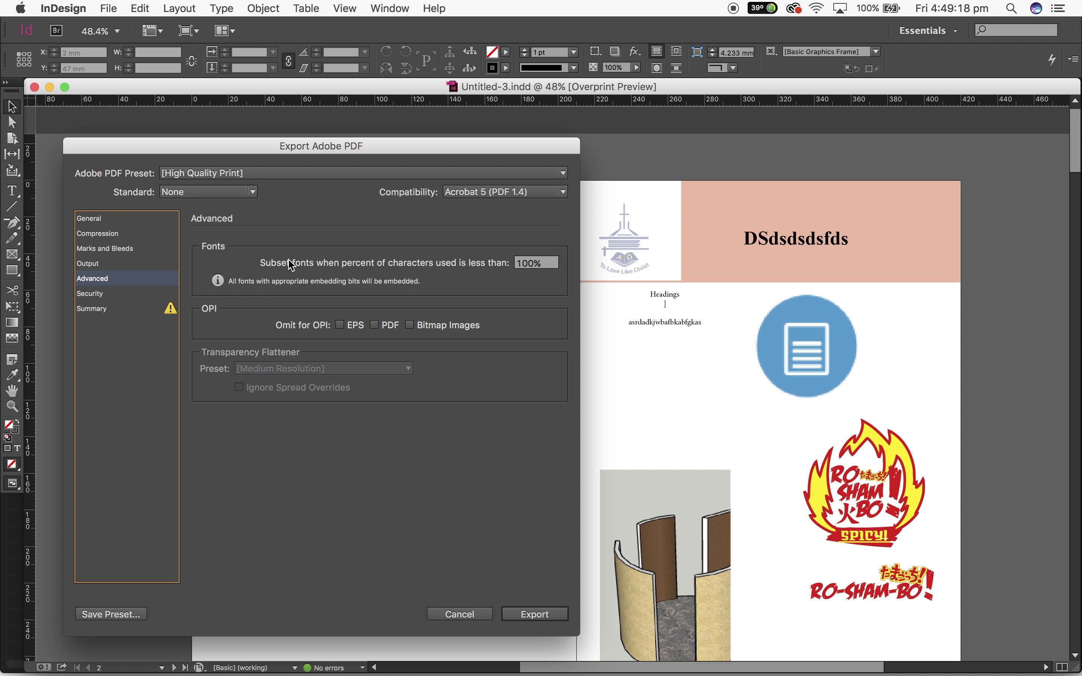
{"action": "left_click", "coordinate": [94, 298]}
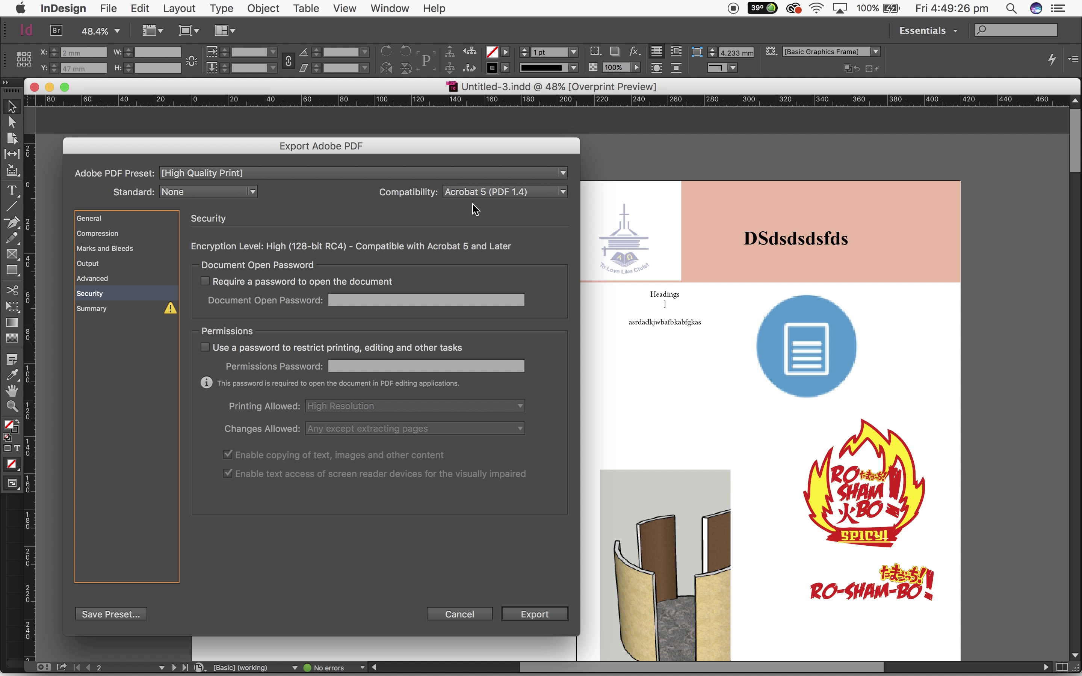
Keep Acrobat 5 (PDF 1.4) compatibility and PDF standard None, then export the PDF.
{"action": "left_click", "coordinate": [487, 193]}
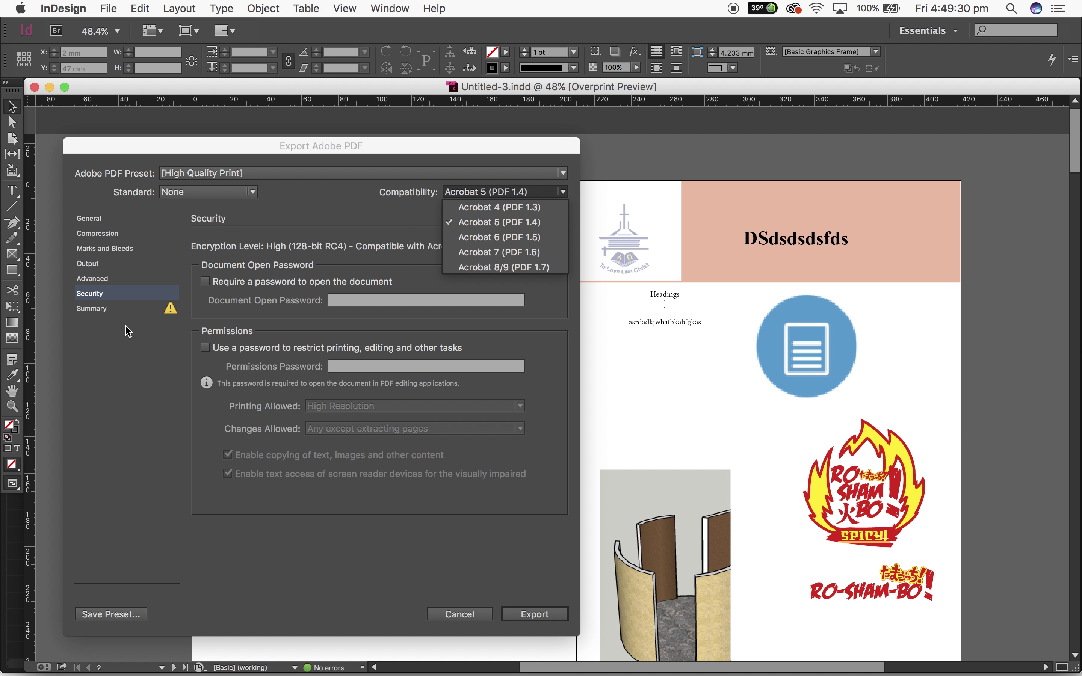
{"action": "left_click", "coordinate": [138, 310]}
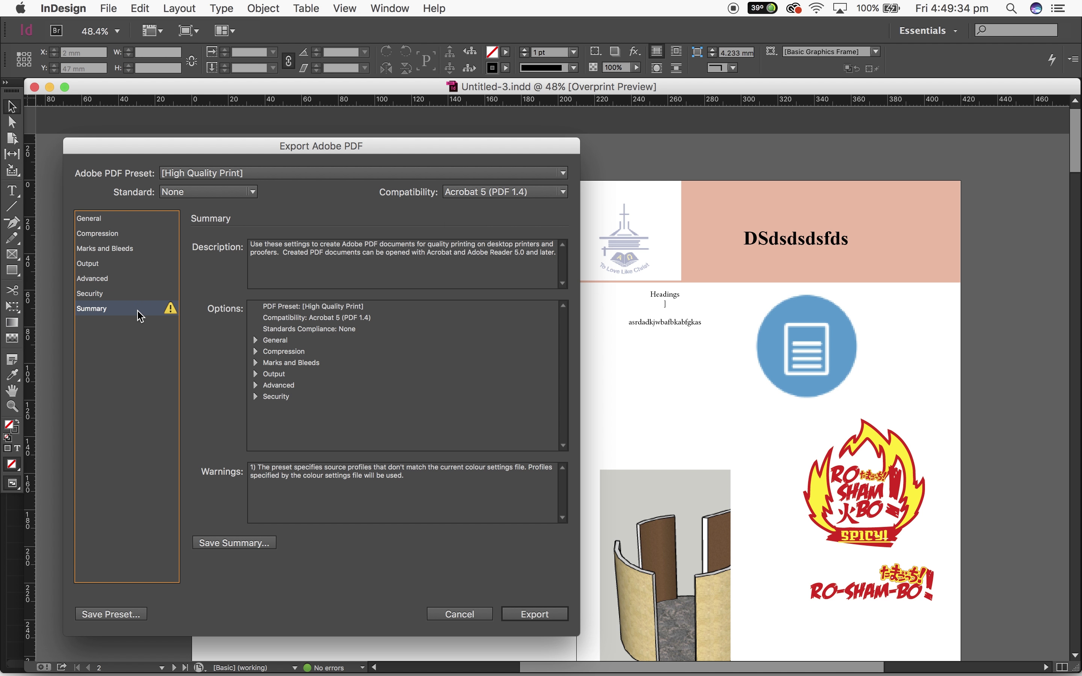
{"action": "left_click", "coordinate": [174, 192]}
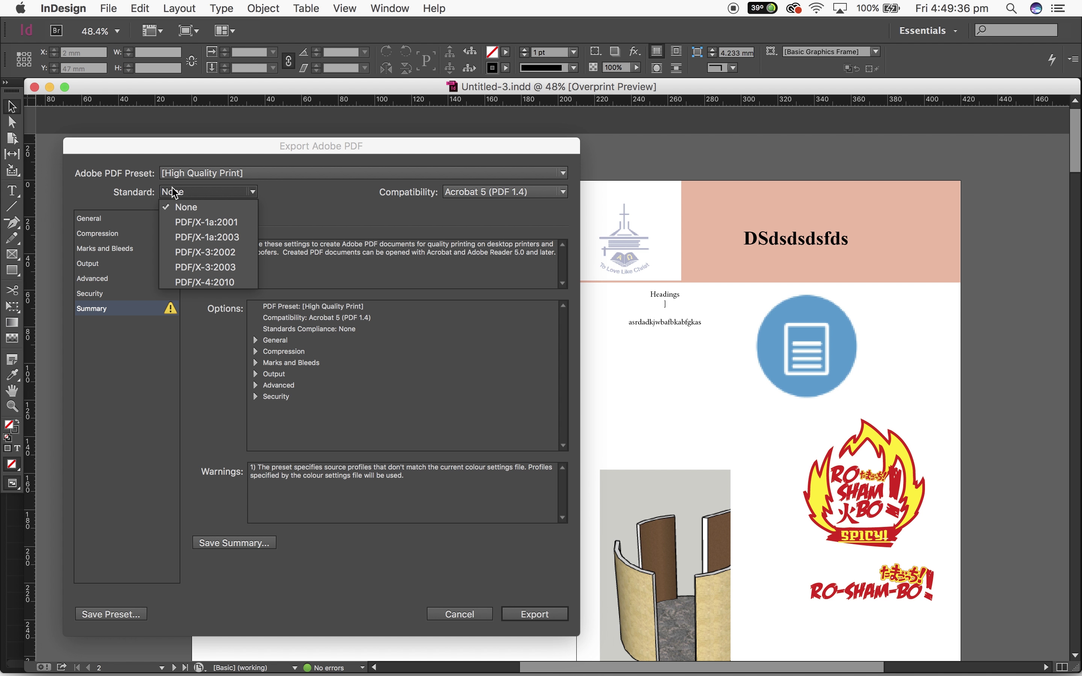
{"action": "left_click", "coordinate": [176, 192]}
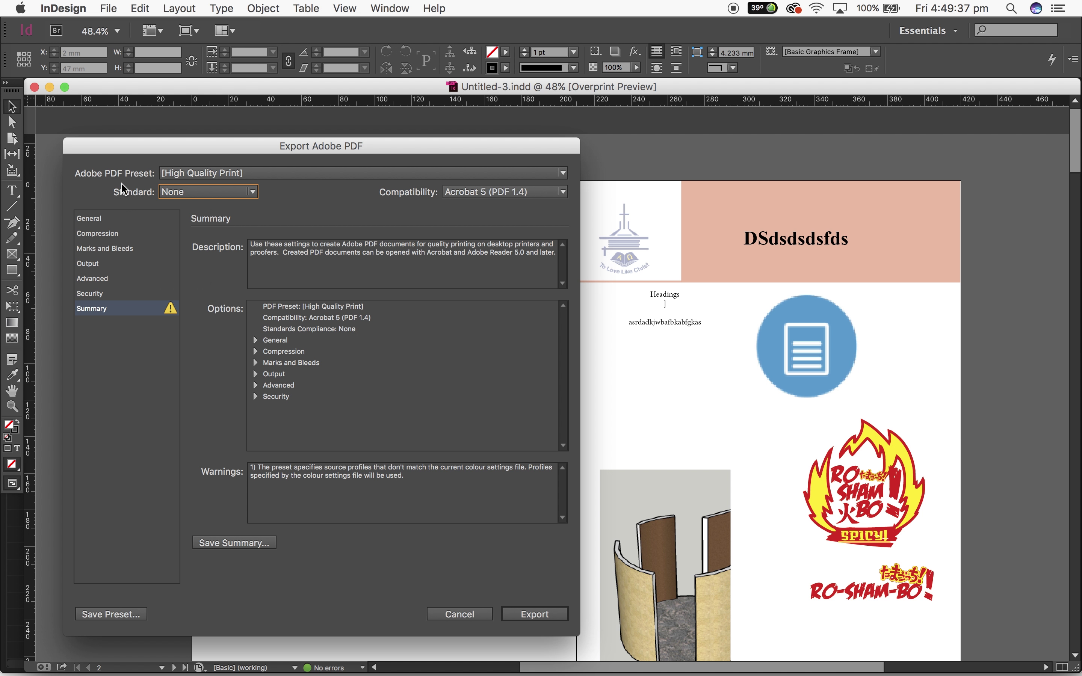
{"action": "left_click", "coordinate": [534, 614]}
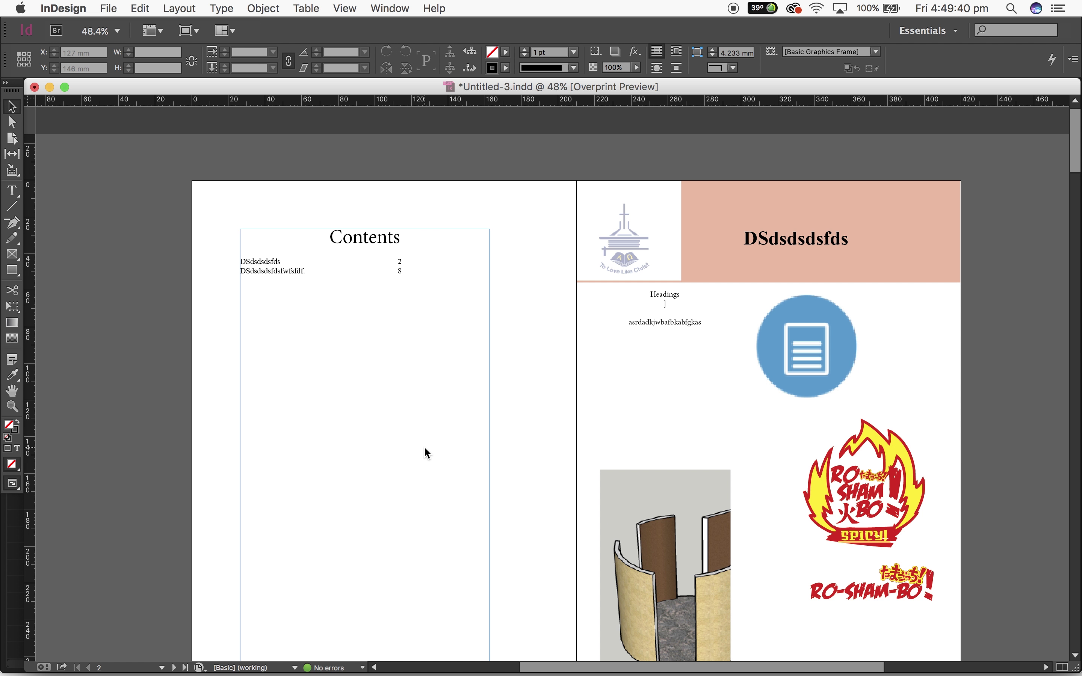
Open Final Portfolio.pdf from the exports folder in Preview.
{"action": "left_click", "coordinate": [96, 654]}
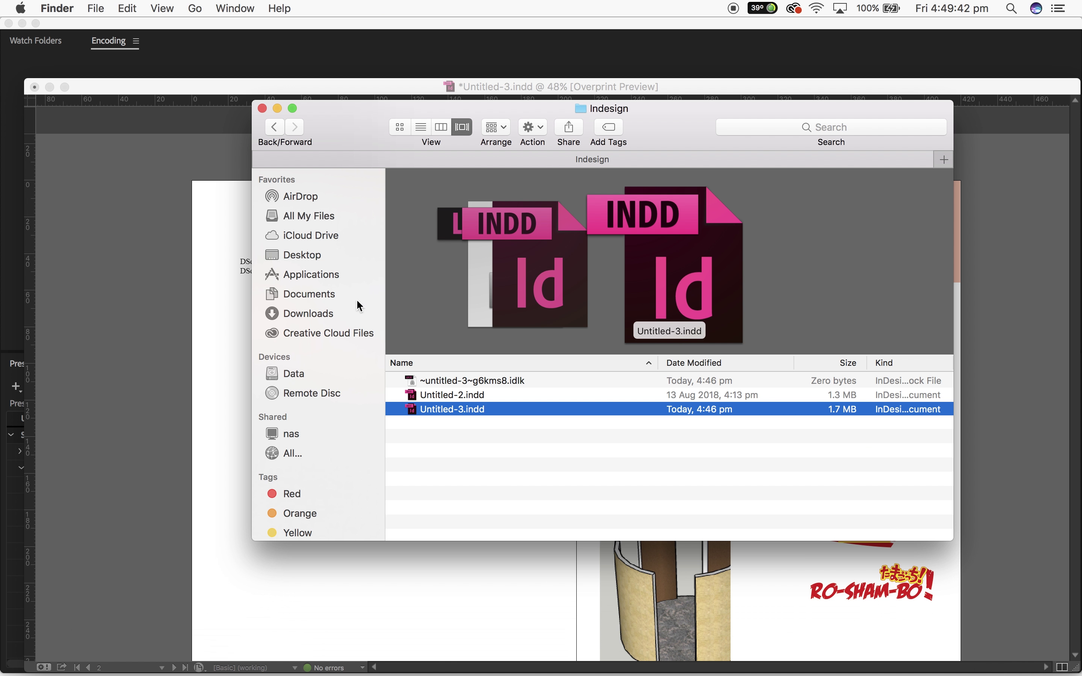
{"action": "left_click", "coordinate": [270, 134]}
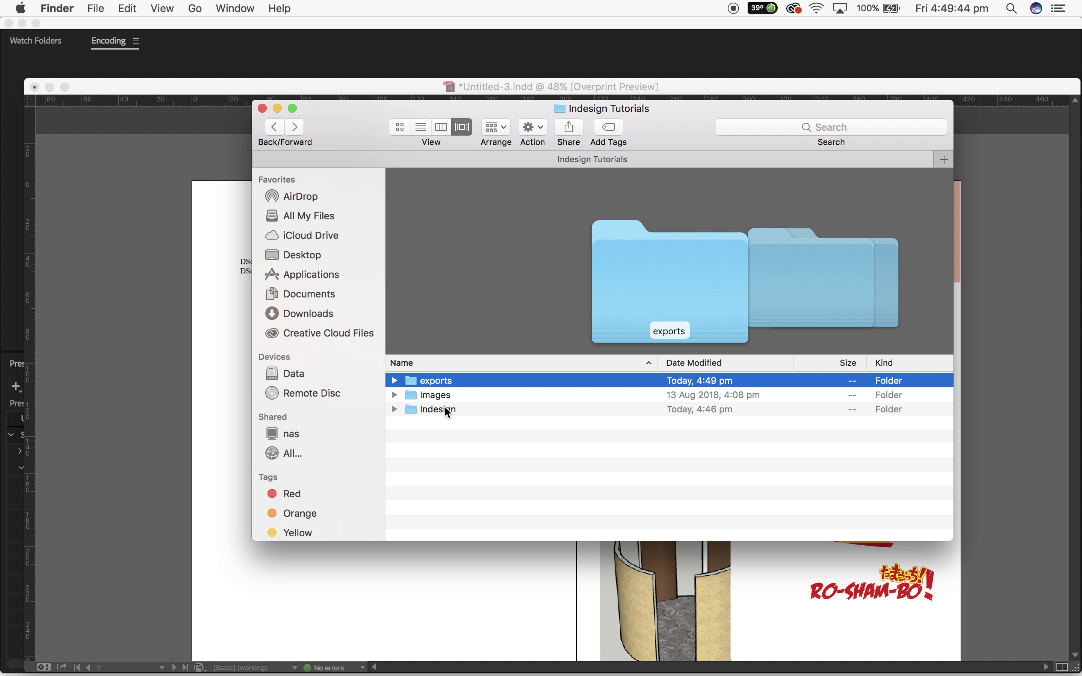
{"action": "double_click", "coordinate": [449, 384]}
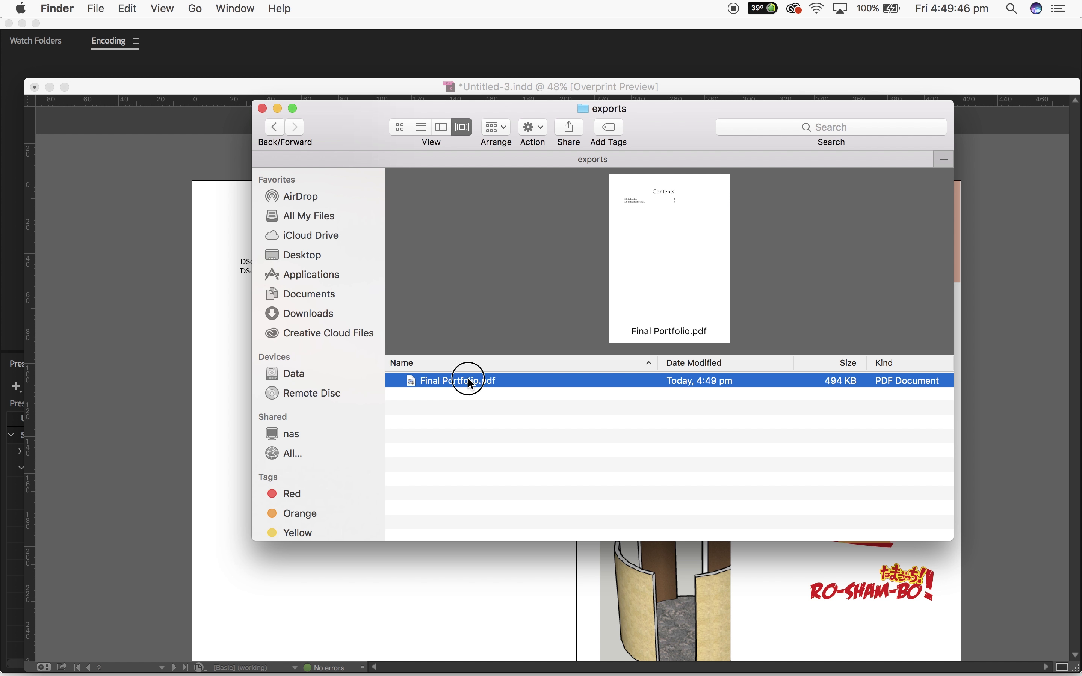
{"action": "double_click", "coordinate": [469, 383]}
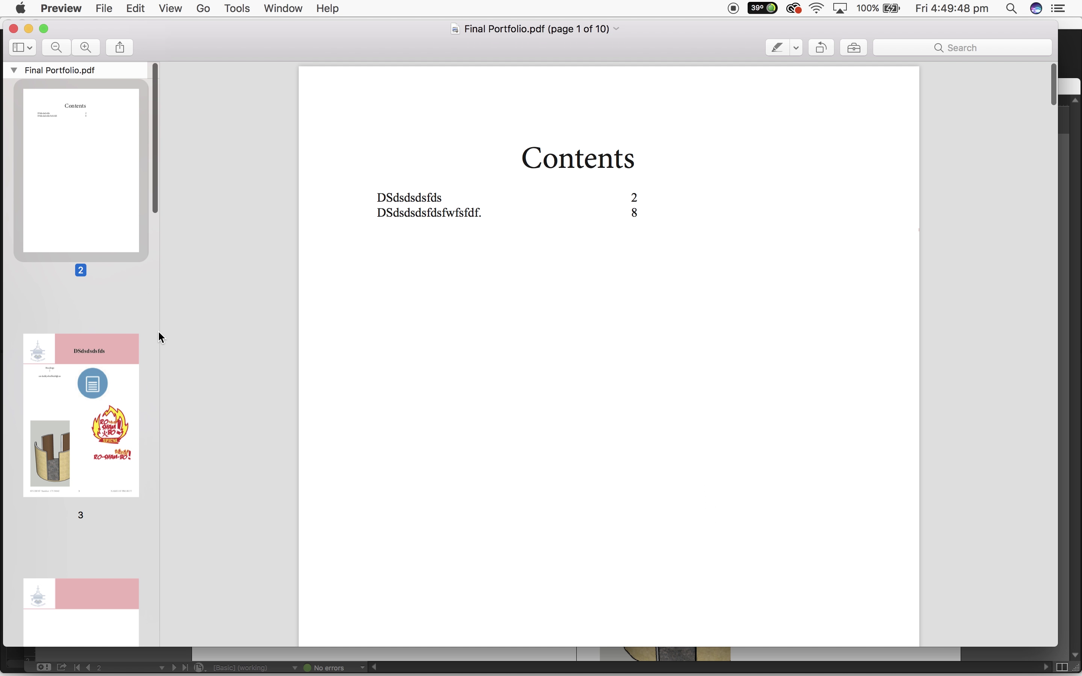
Page through the PDF's pink-header, blank, green-header, contour-map and logo pages.
{"action": "scroll", "coordinate": [84, 256], "scroll_direction": "down", "scroll_amount": 5}
{"action": "left_click", "coordinate": [85, 256]}
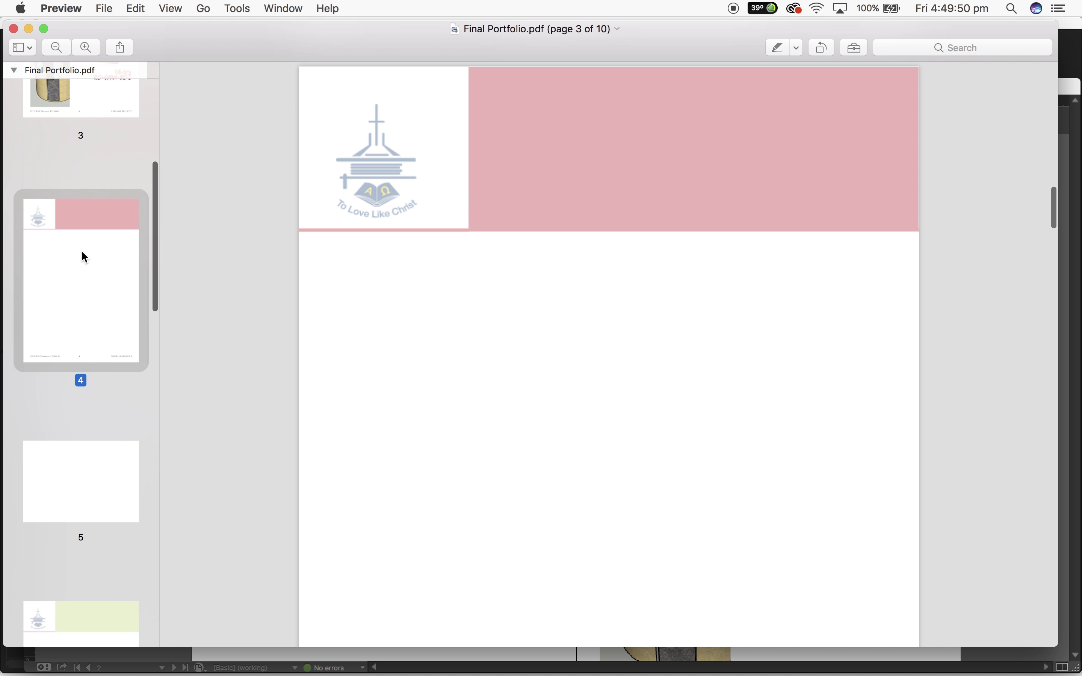
{"action": "scroll", "coordinate": [85, 233], "scroll_direction": "up", "scroll_amount": 3}
{"action": "left_click", "coordinate": [85, 213]}
{"action": "left_click", "coordinate": [97, 338]}
{"action": "scroll", "coordinate": [96, 340], "scroll_direction": "down", "scroll_amount": 7}
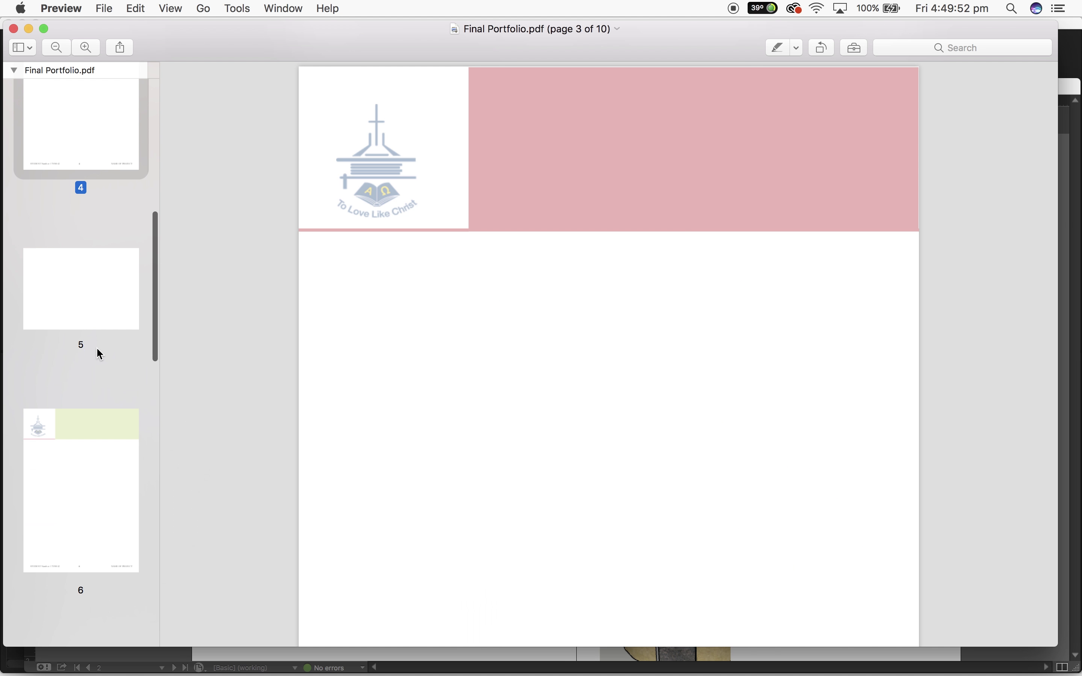
{"action": "left_click", "coordinate": [97, 349]}
{"action": "left_click", "coordinate": [80, 452]}
{"action": "scroll", "coordinate": [80, 451], "scroll_direction": "down", "scroll_amount": 6}
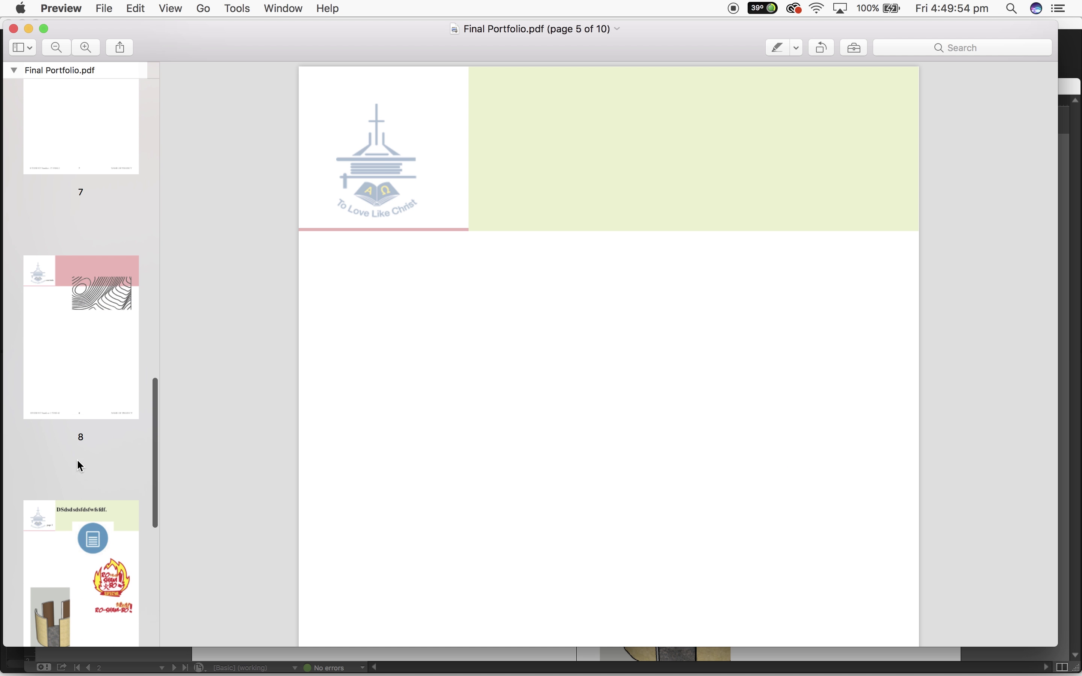
{"action": "left_click", "coordinate": [80, 332]}
{"action": "scroll", "coordinate": [75, 423], "scroll_direction": "down", "scroll_amount": 3}
{"action": "left_click", "coordinate": [75, 416]}
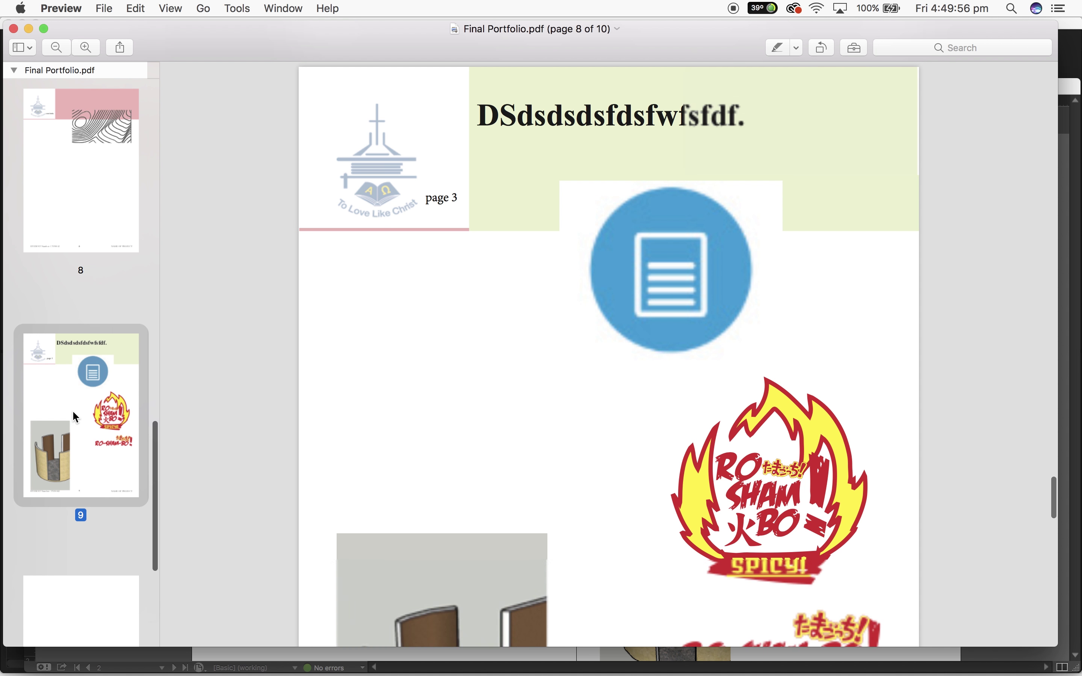
Scroll back up to the Contents page and close the PDF.
{"action": "scroll", "coordinate": [76, 417], "scroll_direction": "down", "scroll_amount": 5}
{"action": "scroll", "coordinate": [546, 324], "scroll_direction": "down", "scroll_amount": 10}
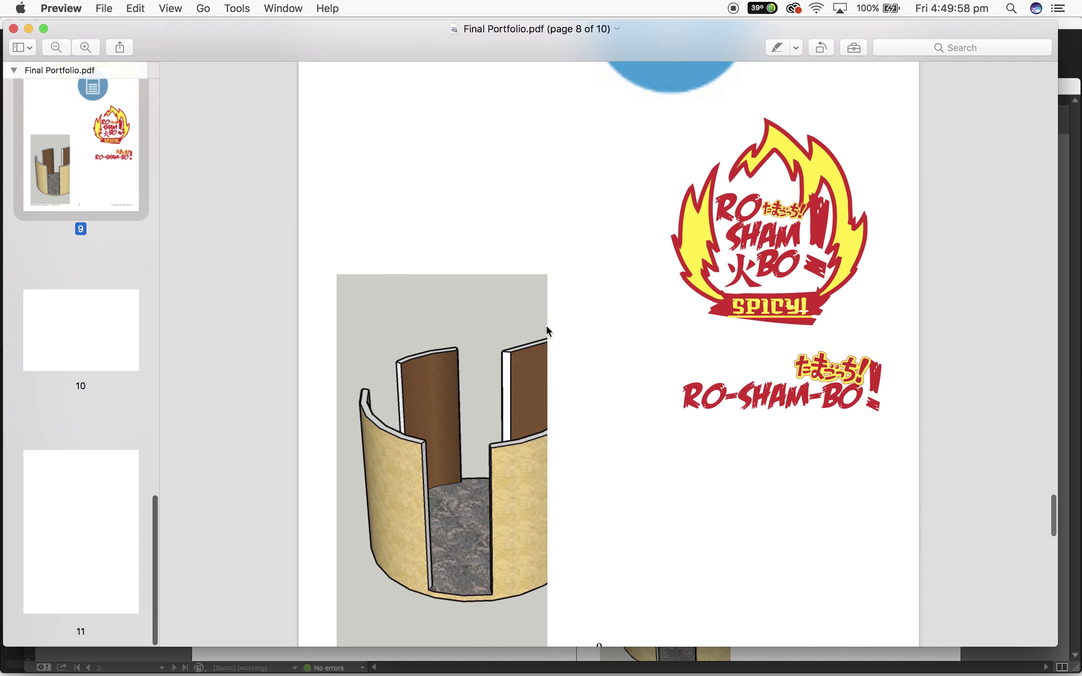
{"action": "scroll", "coordinate": [546, 324], "scroll_direction": "up", "scroll_amount": 15}
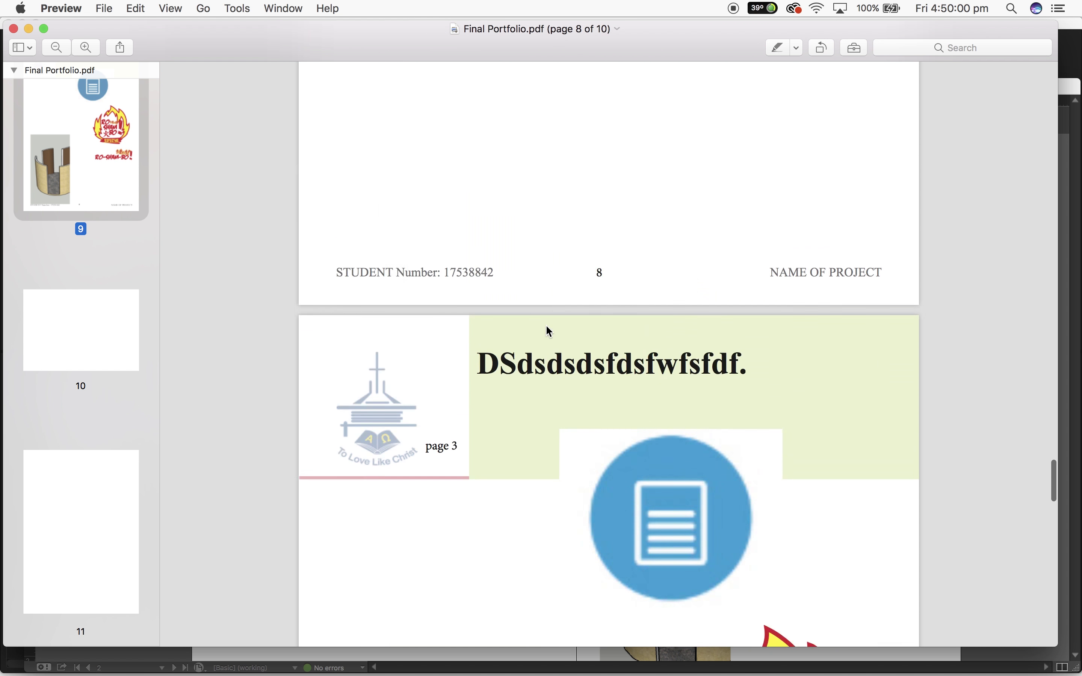
{"action": "scroll", "coordinate": [550, 331], "scroll_direction": "up", "scroll_amount": 15}
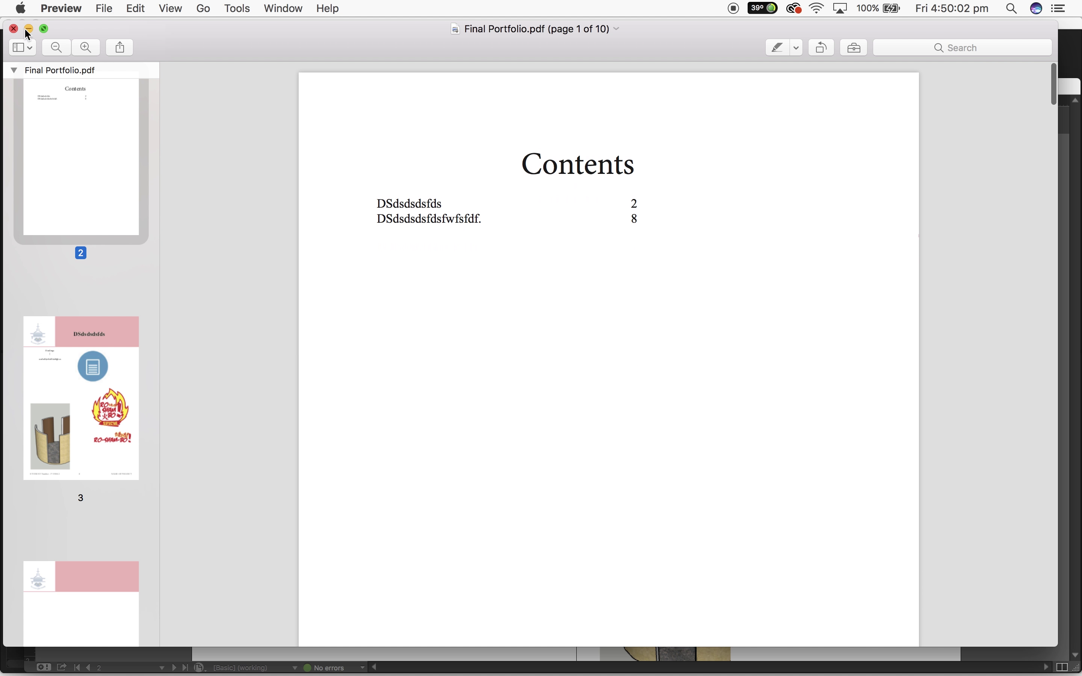
{"action": "left_click", "coordinate": [14, 29]}
Back in InDesign, export the portfolio as a Flash Player (SWF) file named Final Portfolio.
{"action": "left_click", "coordinate": [512, 564]}
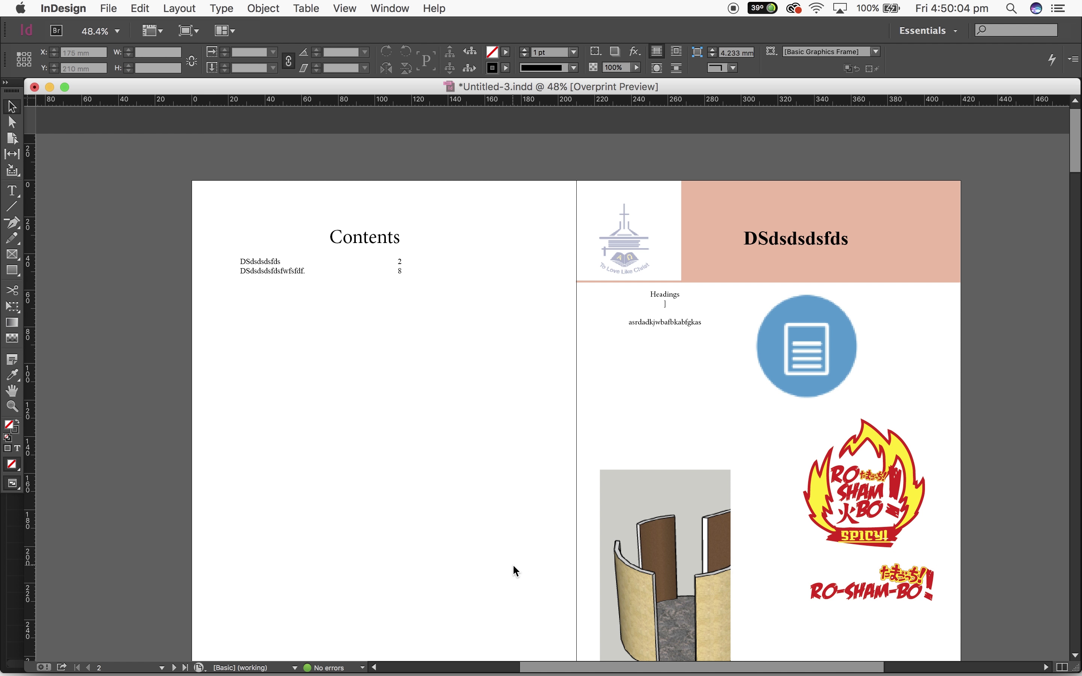
{"action": "left_click", "coordinate": [108, 8]}
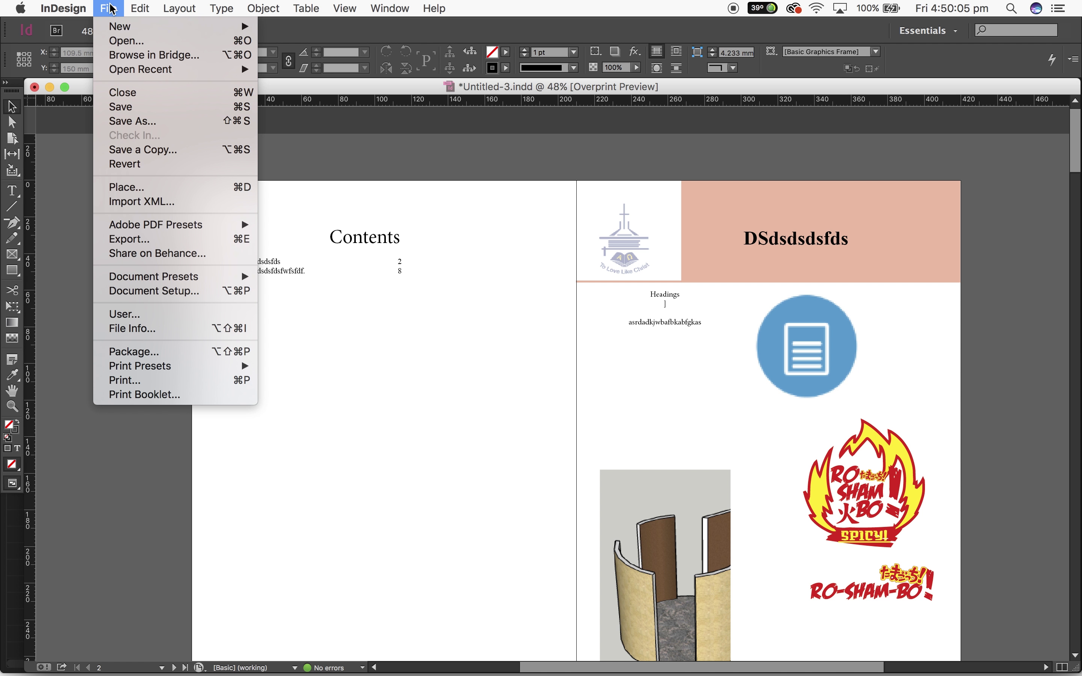
{"action": "left_click", "coordinate": [179, 248]}
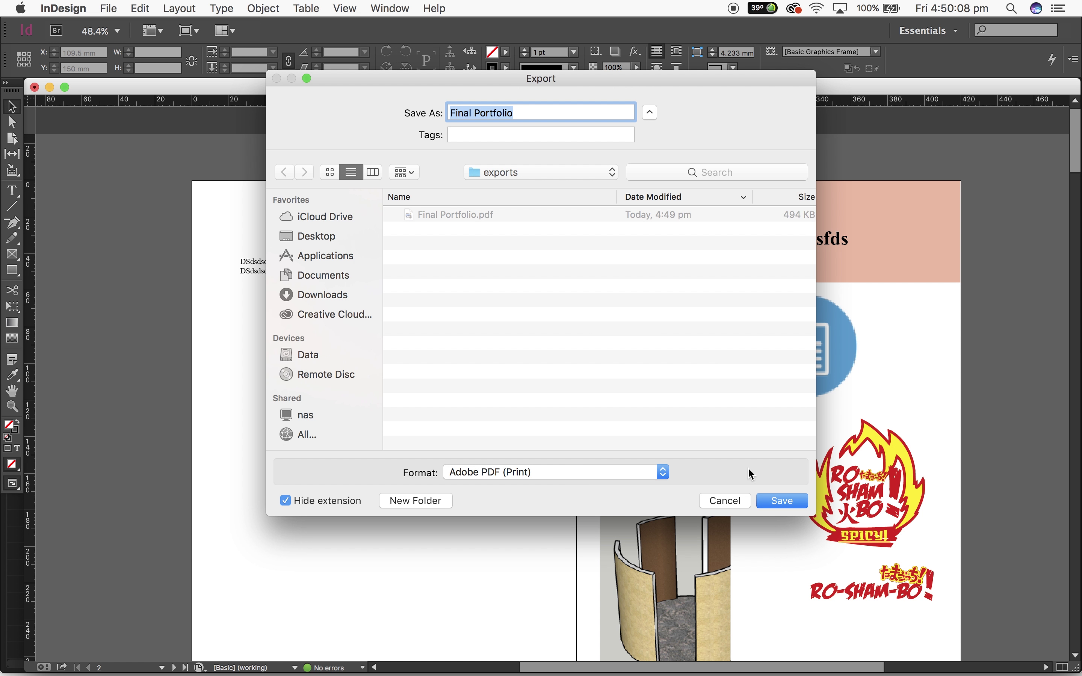
{"action": "left_click", "coordinate": [664, 475]}
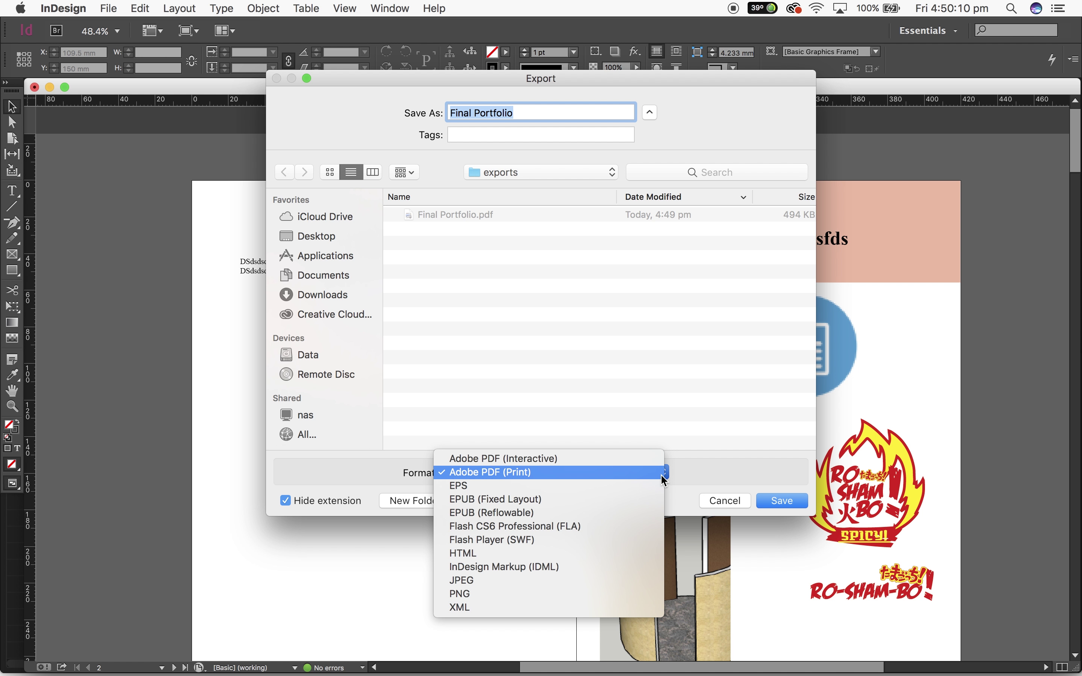
{"action": "left_click", "coordinate": [621, 542]}
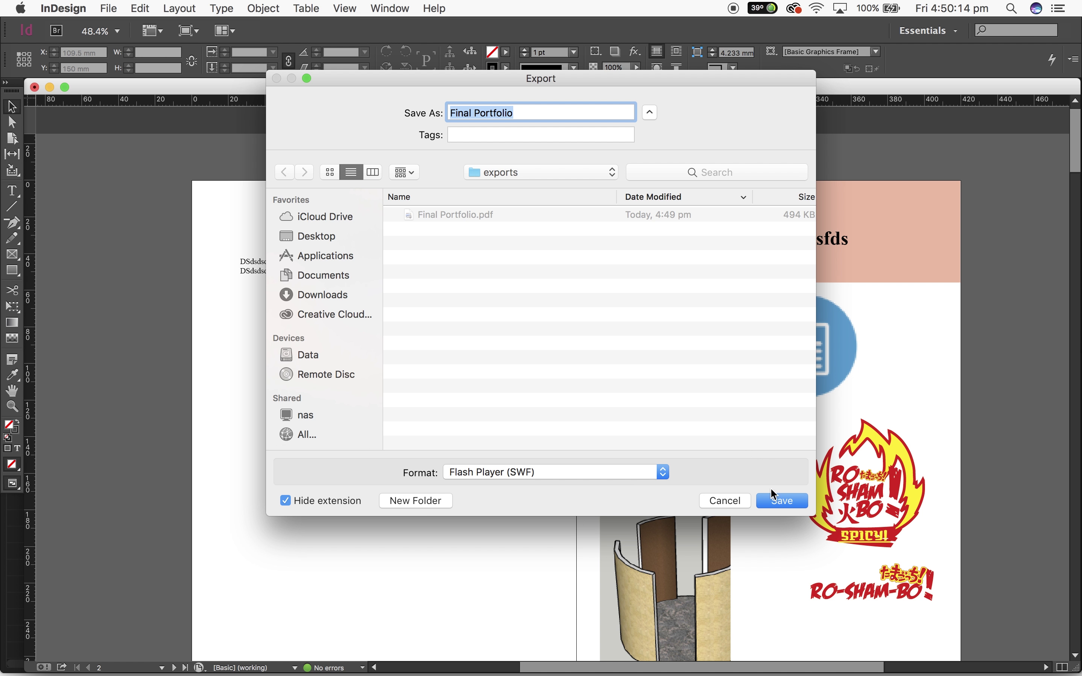
{"action": "left_click", "coordinate": [781, 510]}
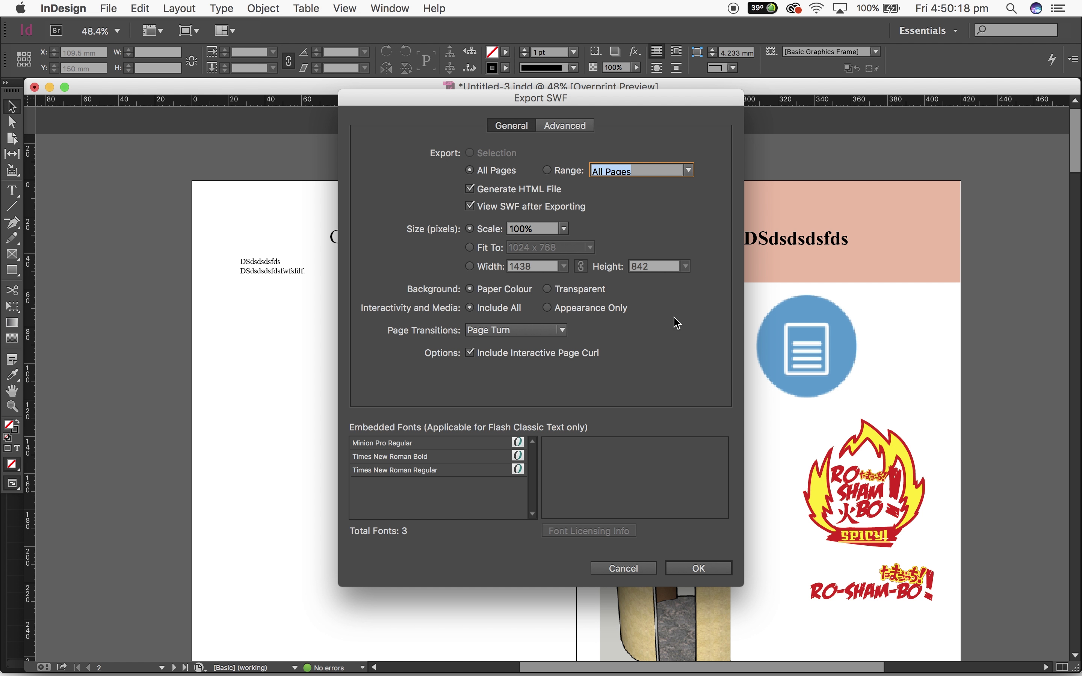
Keep the Page Turn transition with HTML output, confirm, and accept the blend-space warning.
{"action": "left_click", "coordinate": [498, 330]}
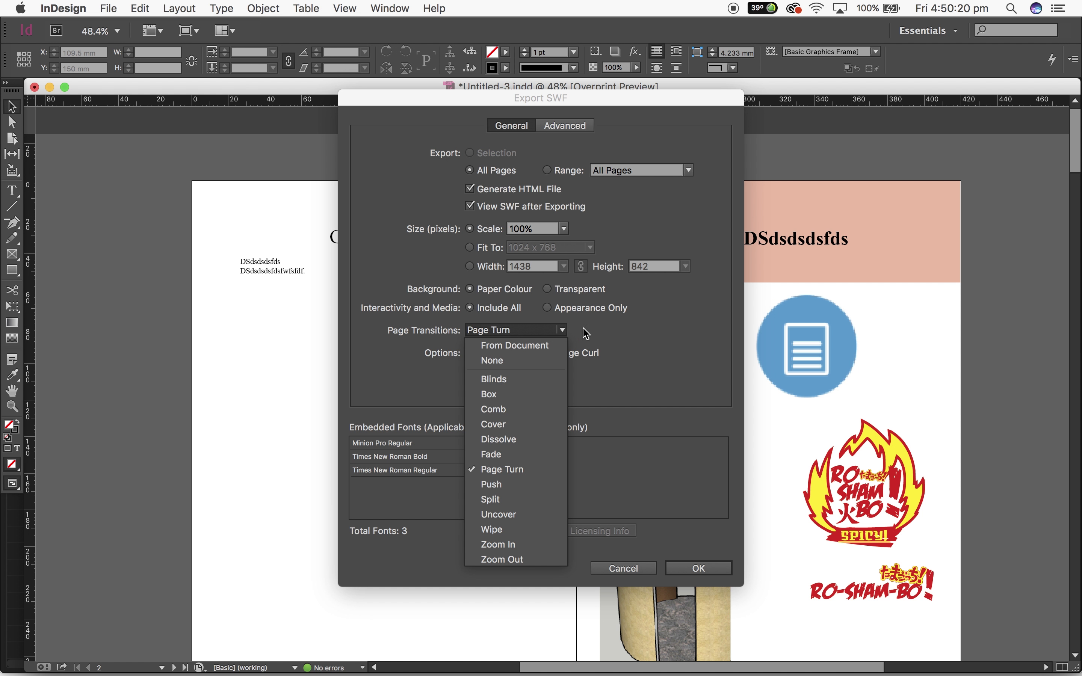
{"action": "left_click", "coordinate": [636, 369]}
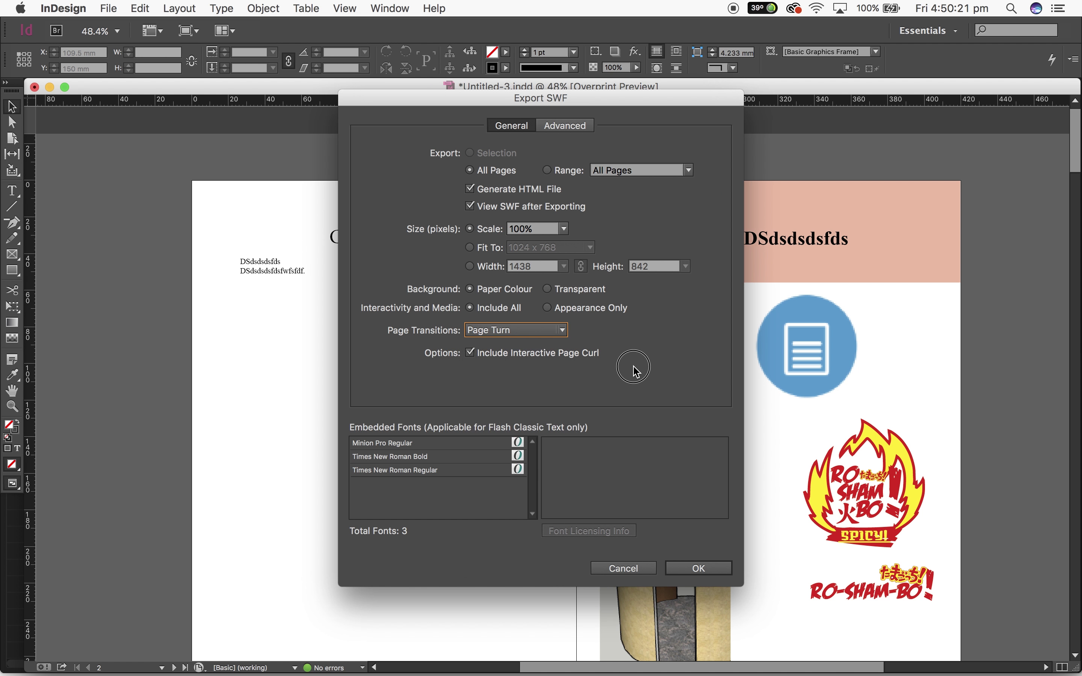
{"action": "left_click", "coordinate": [709, 570]}
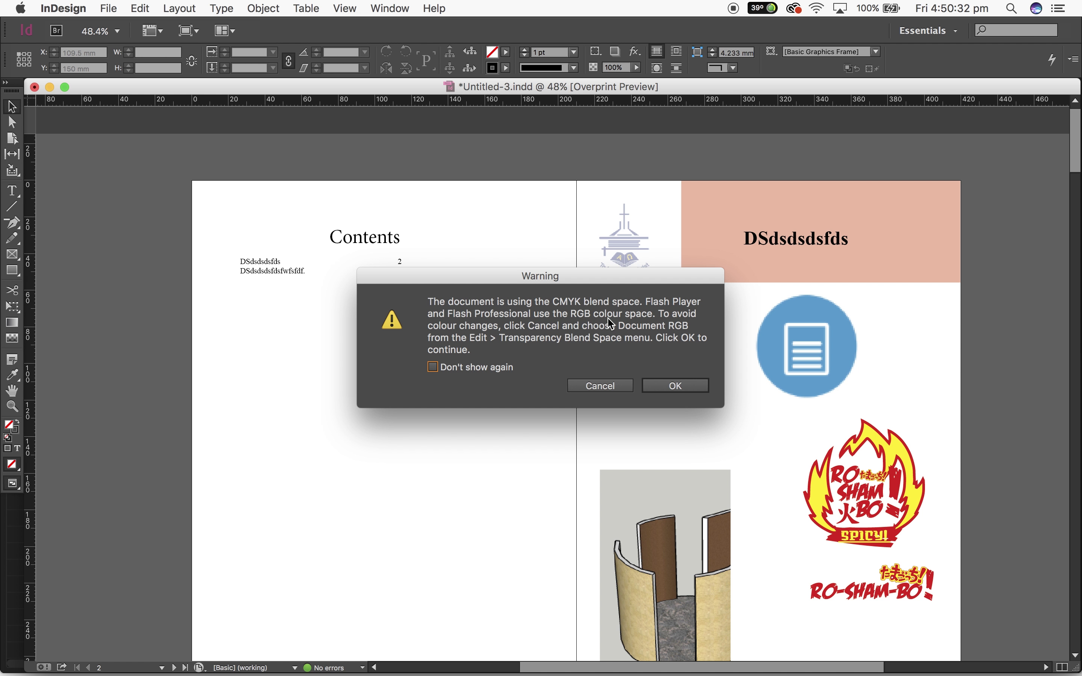
{"action": "left_click", "coordinate": [691, 385]}
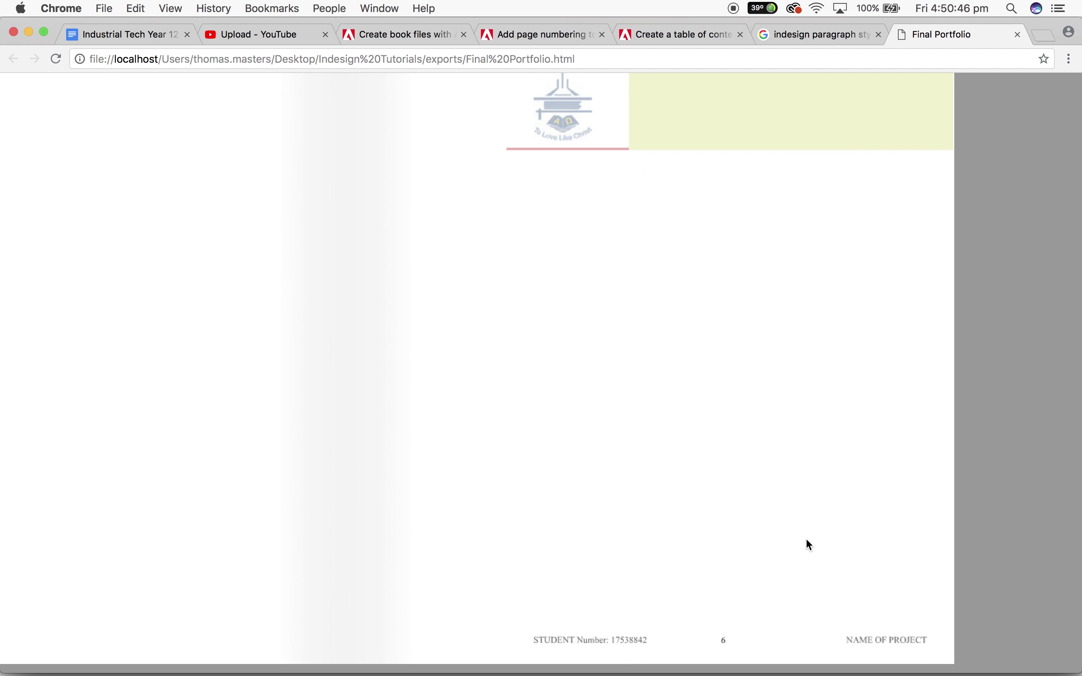
Curl through the exported Final Portfolio pages in Chrome, close the tab, and return to InDesign.
{"action": "left_click_drag", "start_coordinate": [911, 638], "coordinate": [2, 475]}
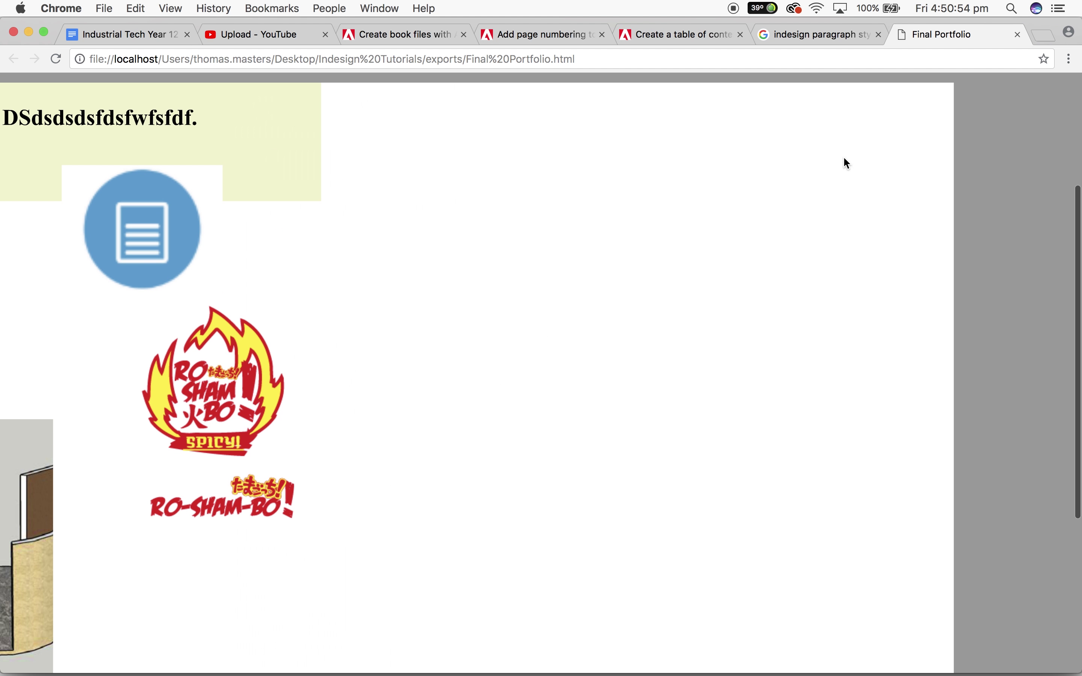
{"action": "left_click", "coordinate": [1018, 35]}
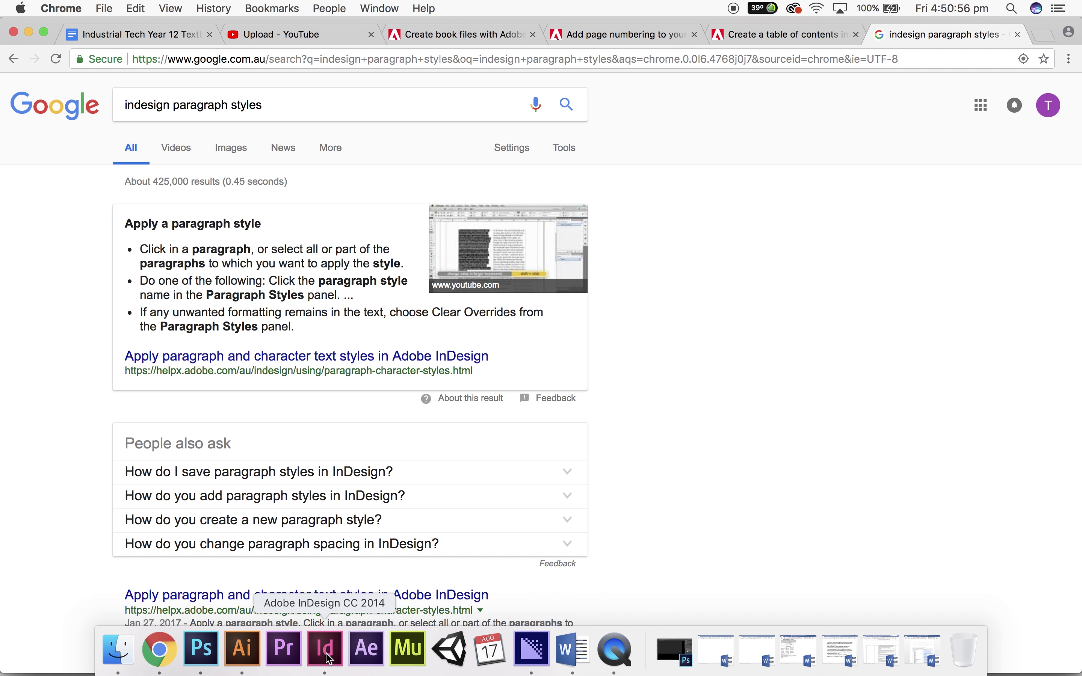
{"action": "left_click", "coordinate": [326, 669]}
{"action": "left_click", "coordinate": [390, 8]}
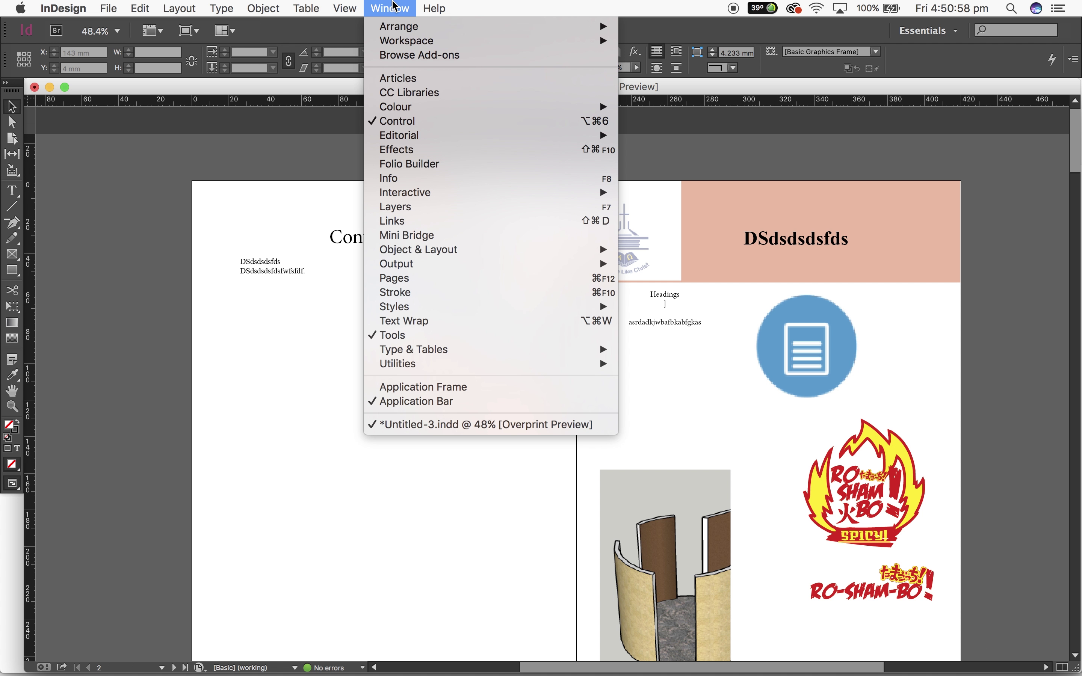
{"action": "mouse_move", "coordinate": [456, 193]}
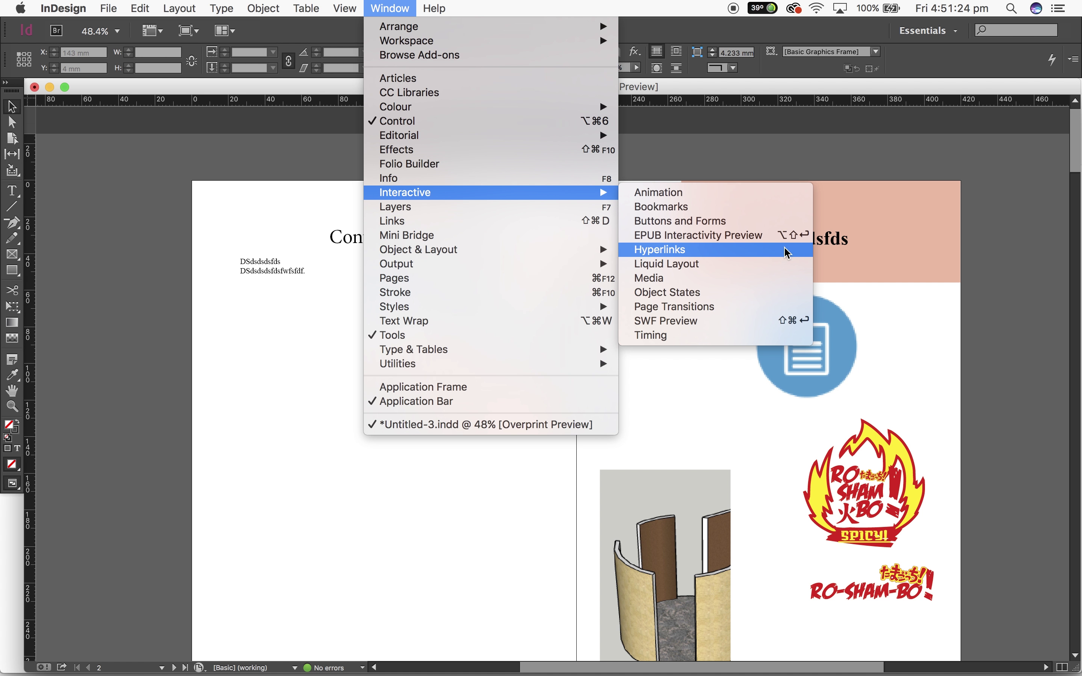
{"action": "left_click", "coordinate": [1002, 351]}
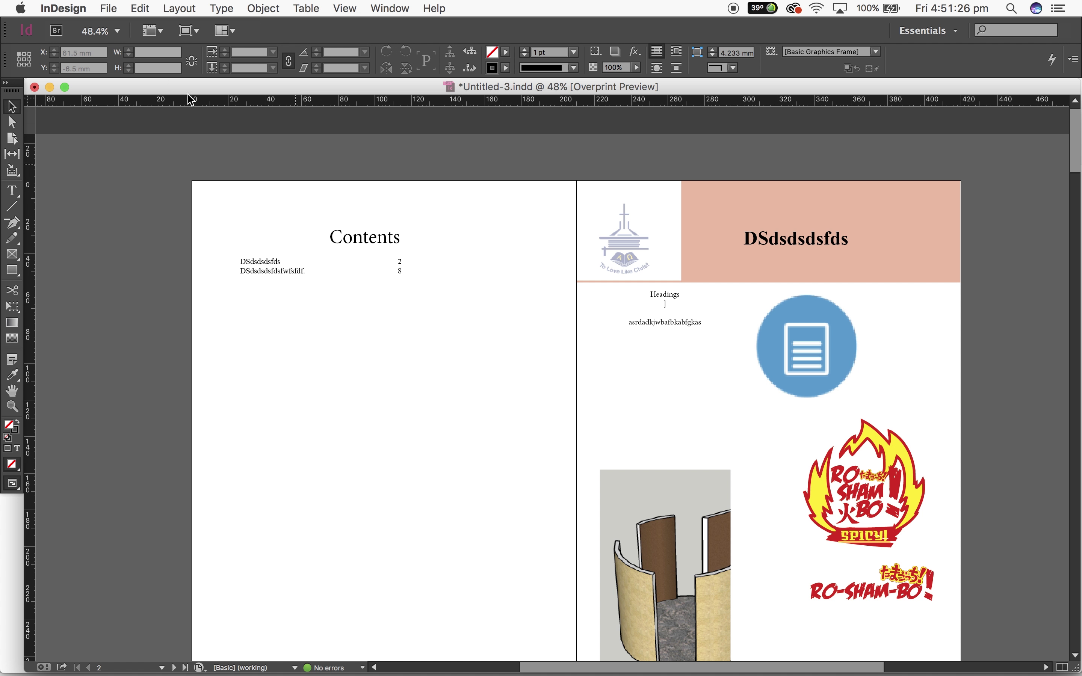
{"action": "left_click", "coordinate": [110, 7]}
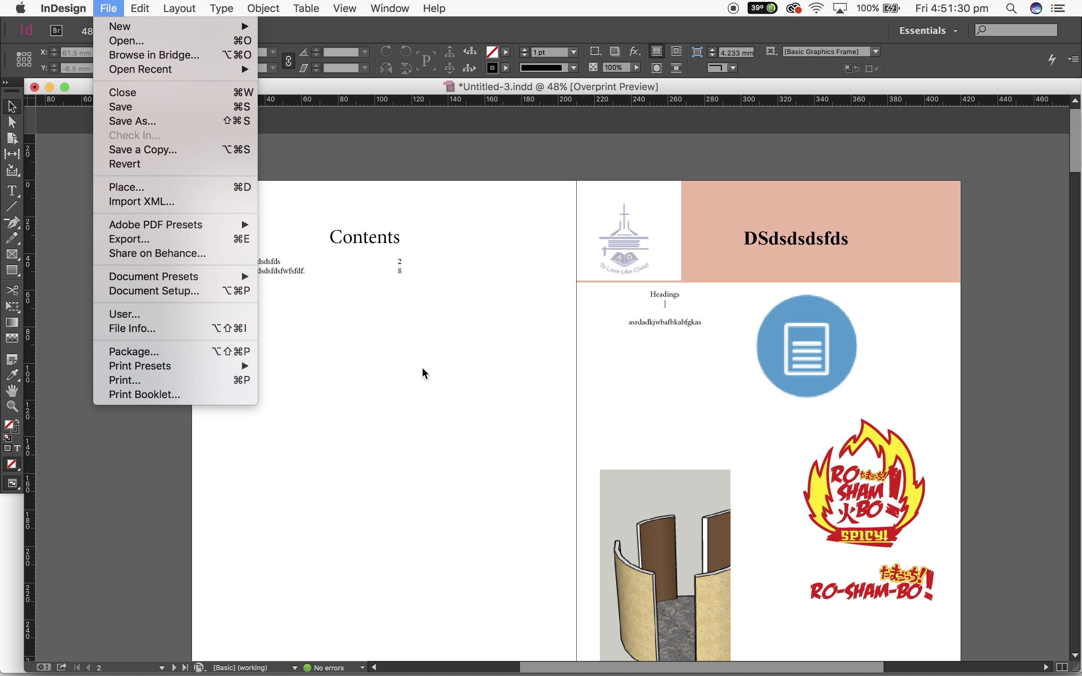
{"action": "left_click", "coordinate": [532, 322]}
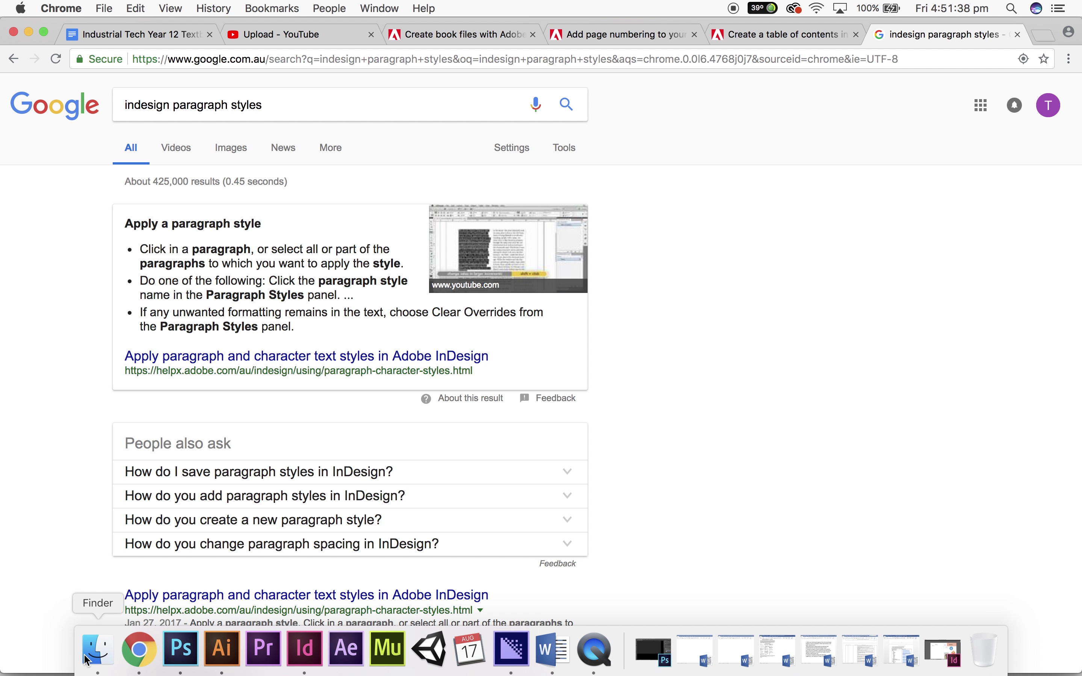
{"action": "left_click", "coordinate": [91, 653]}
Move the spicy noodle boy logo file from the Images folder to the Trash.
{"action": "left_click", "coordinate": [276, 127]}
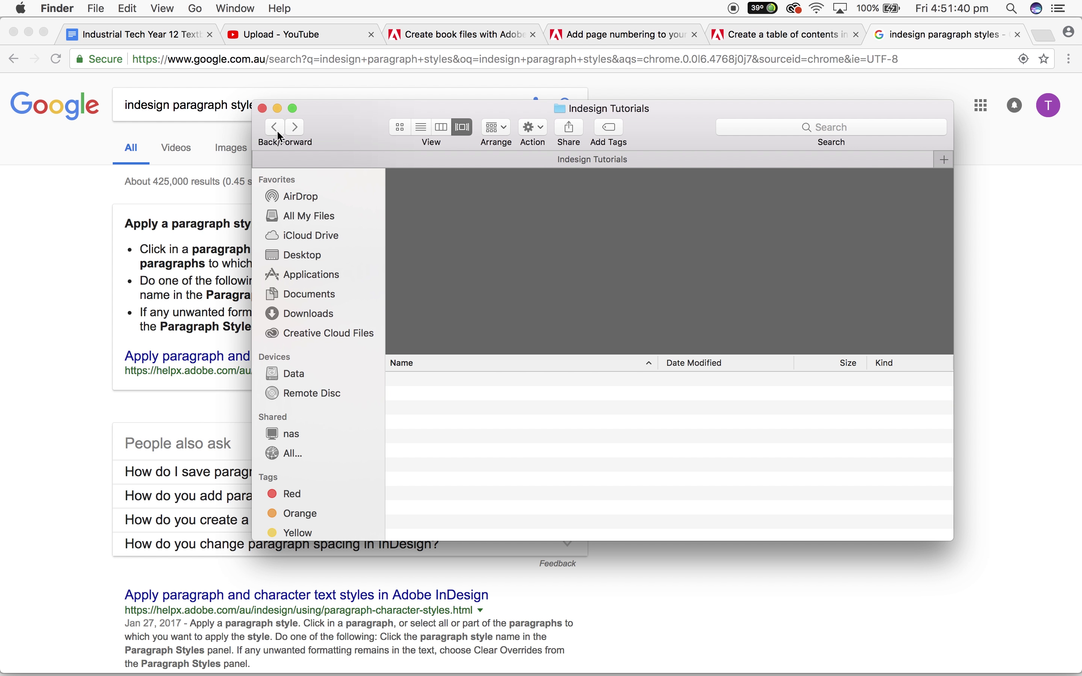
{"action": "double_click", "coordinate": [437, 396]}
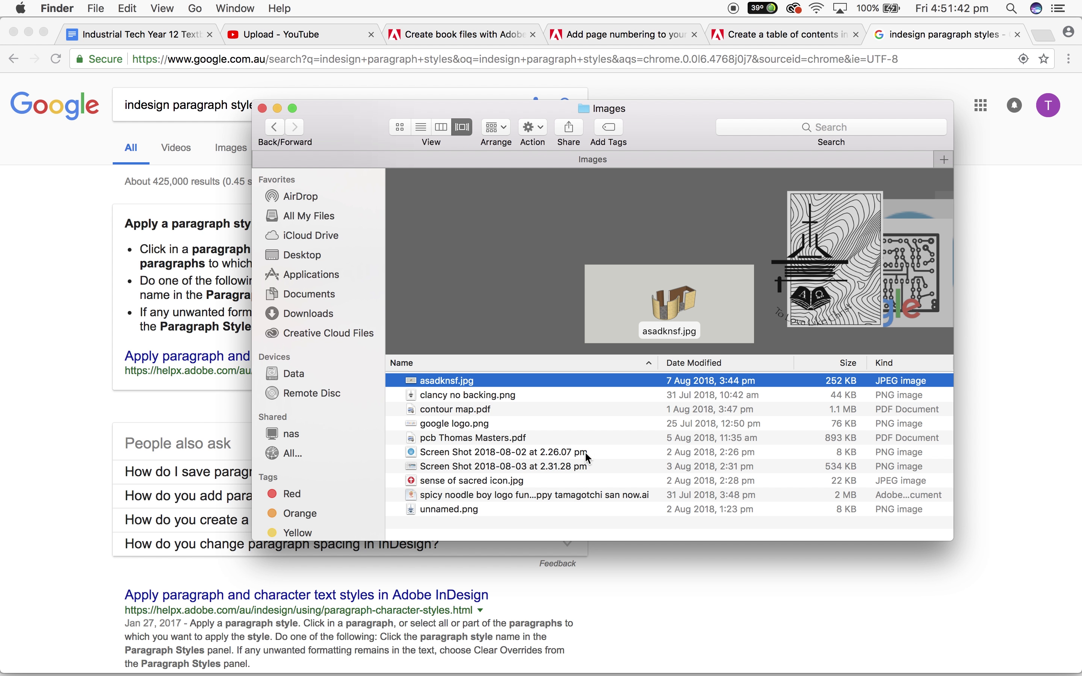
{"action": "left_click", "coordinate": [470, 496]}
{"action": "right_click", "coordinate": [470, 496]}
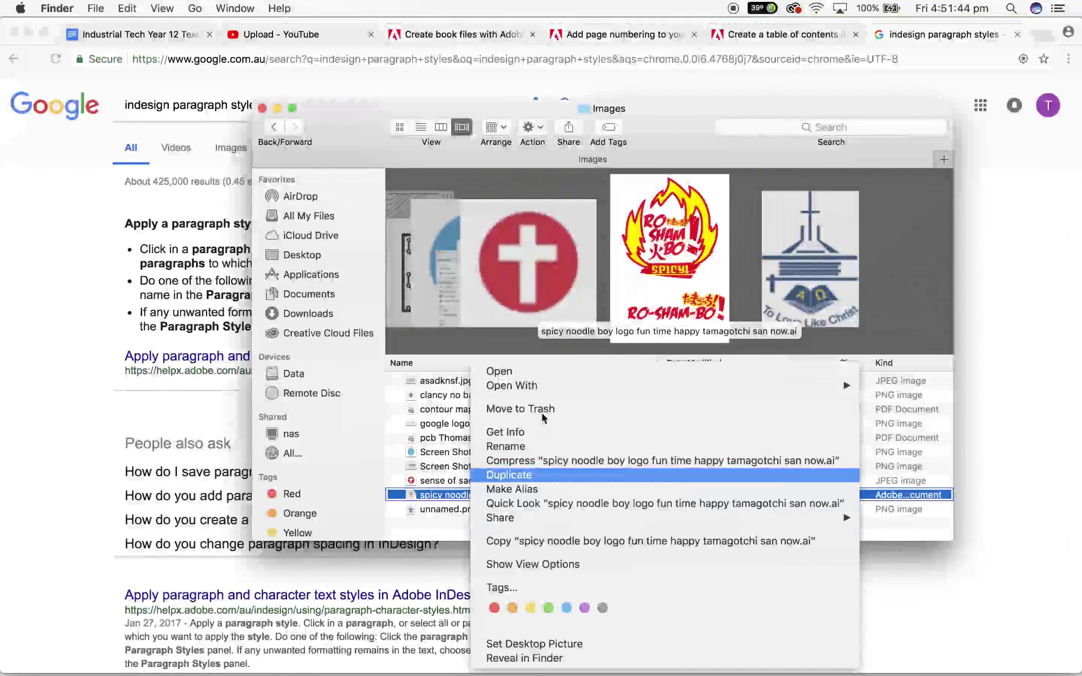
{"action": "left_click", "coordinate": [537, 411]}
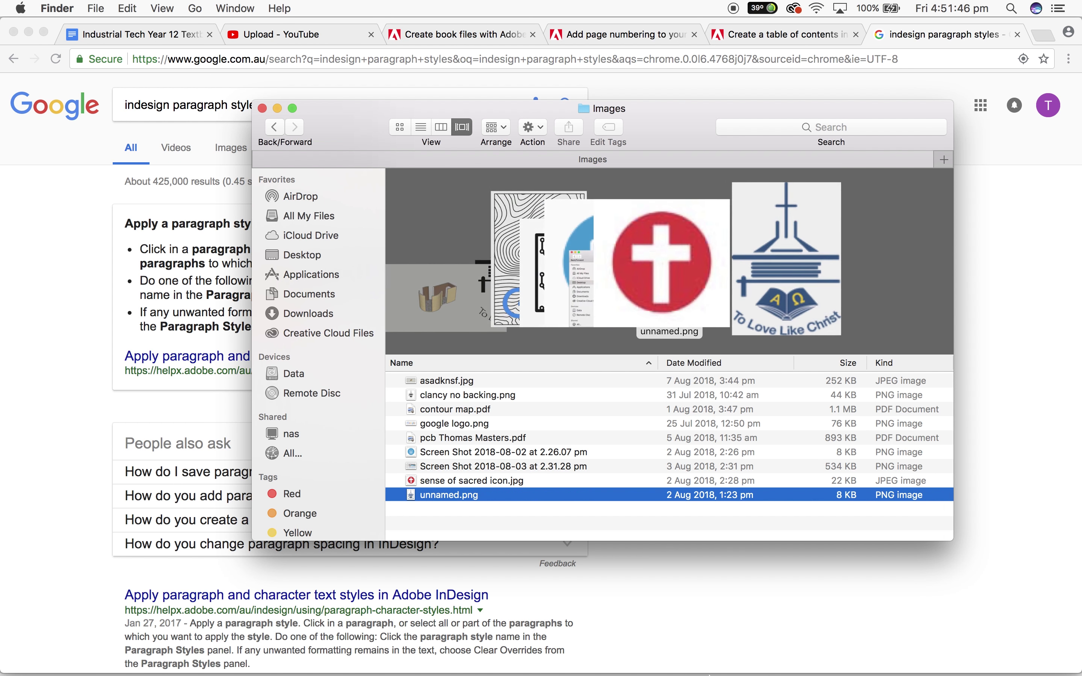
Return to InDesign and open the preflight report of document errors.
{"action": "left_click", "coordinate": [305, 649]}
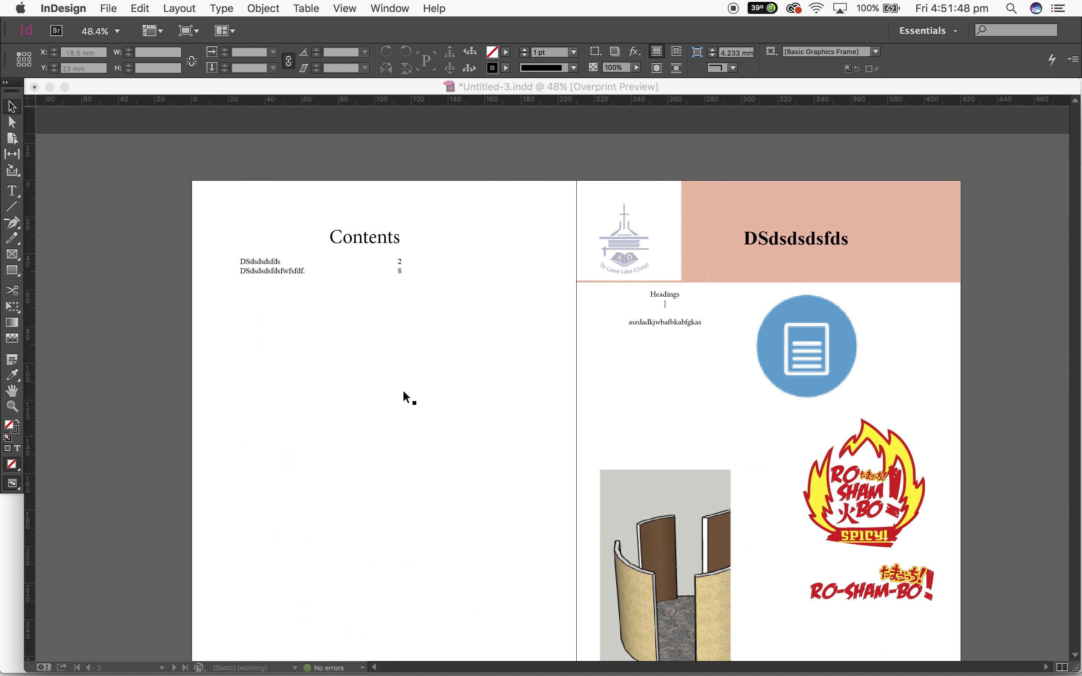
{"action": "scroll", "coordinate": [431, 405], "scroll_direction": "down", "scroll_amount": 3}
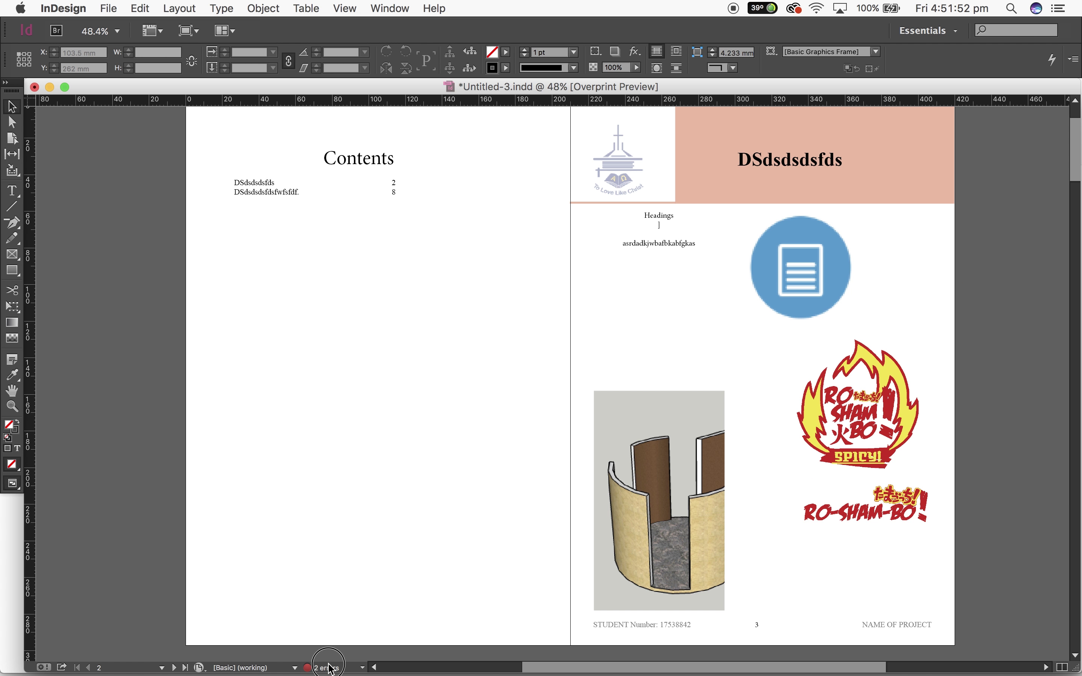
{"action": "double_click", "coordinate": [316, 668]}
Expand Links > Missing link and show the Info for the page 9 spicy noodle logo link.
{"action": "left_click", "coordinate": [146, 128]}
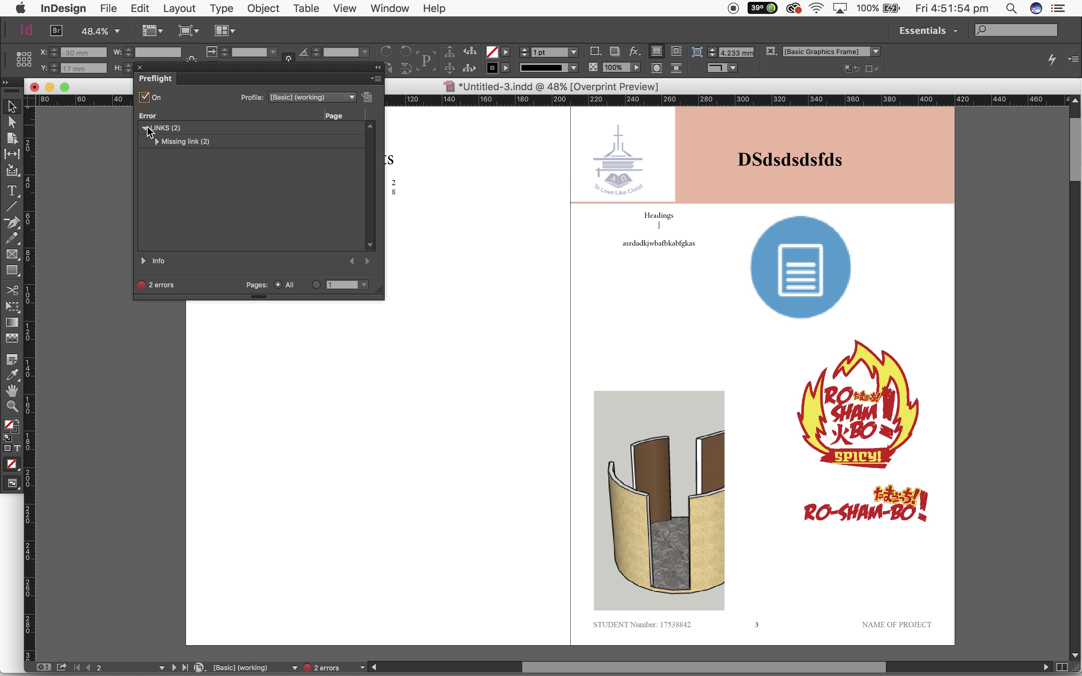
{"action": "left_click", "coordinate": [172, 142]}
{"action": "left_click", "coordinate": [157, 142]}
{"action": "left_click", "coordinate": [221, 169]}
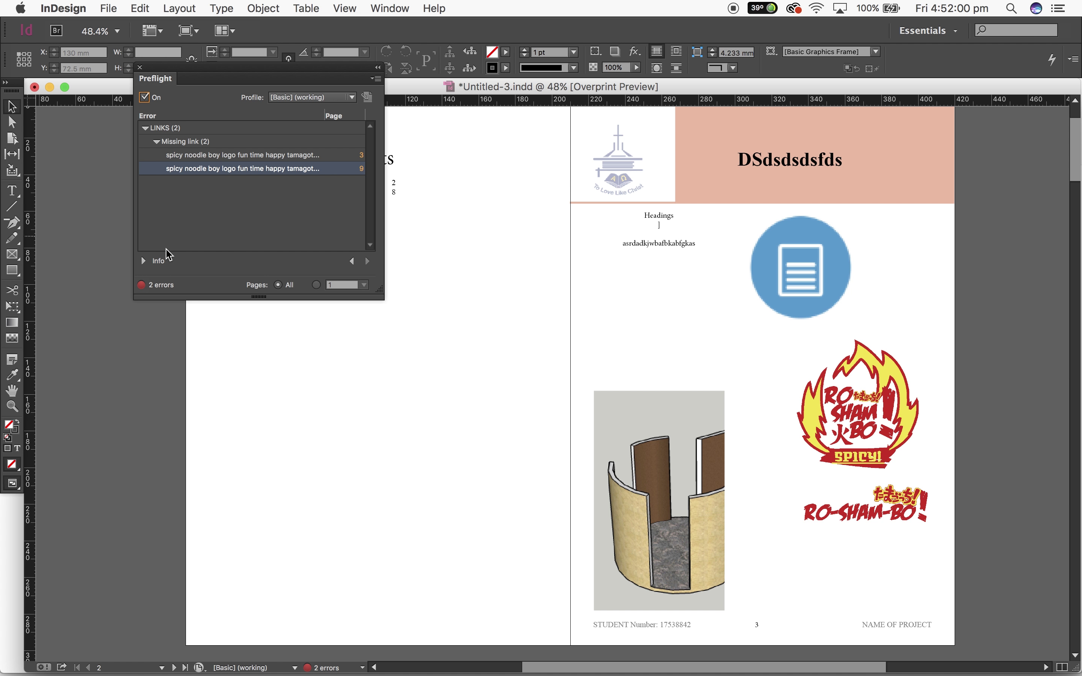
{"action": "left_click", "coordinate": [144, 261]}
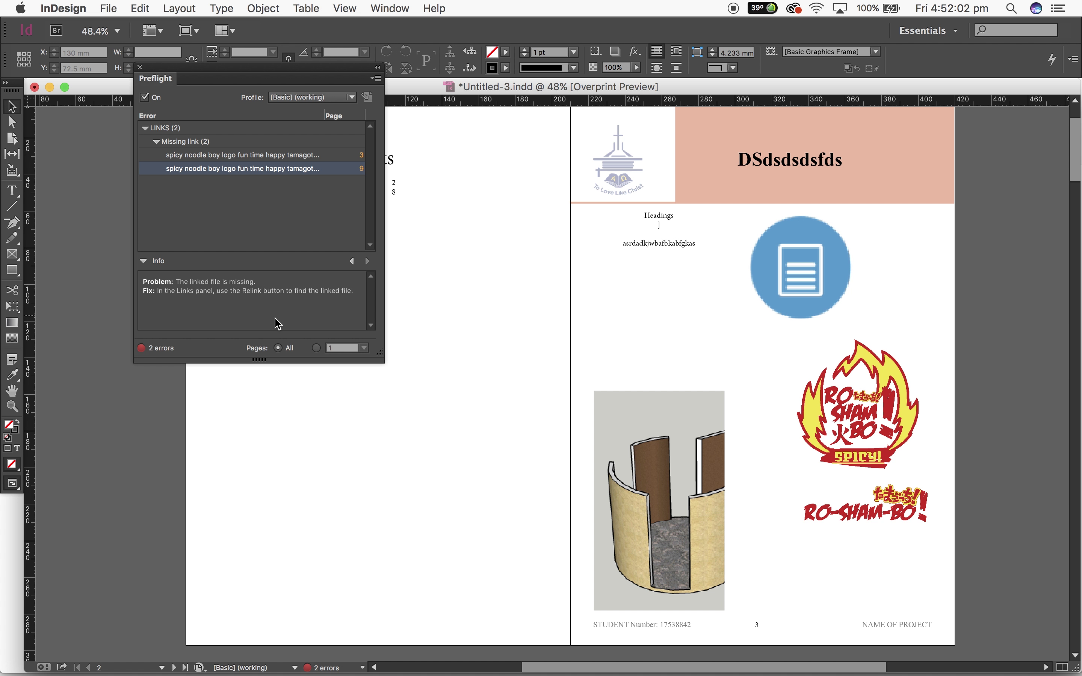
Start an Adobe PDF (Interactive) export of Final Portfolio, replacing the old PDF, then cancel it.
{"action": "left_click", "coordinate": [108, 8]}
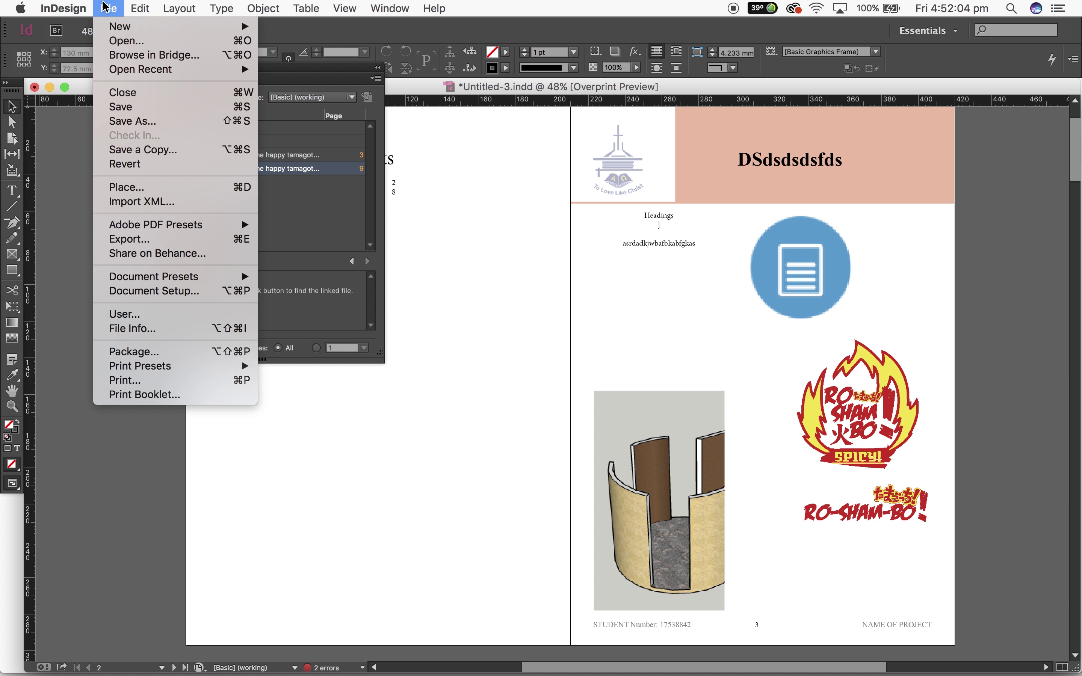
{"action": "left_click", "coordinate": [148, 238]}
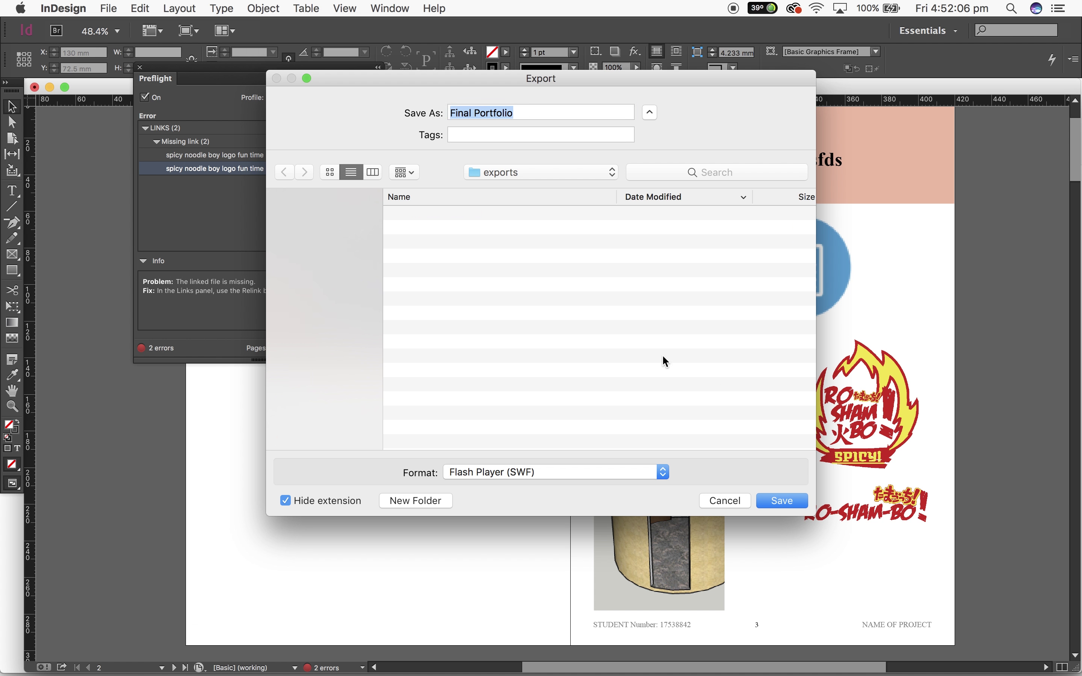
{"action": "left_click", "coordinate": [577, 472]}
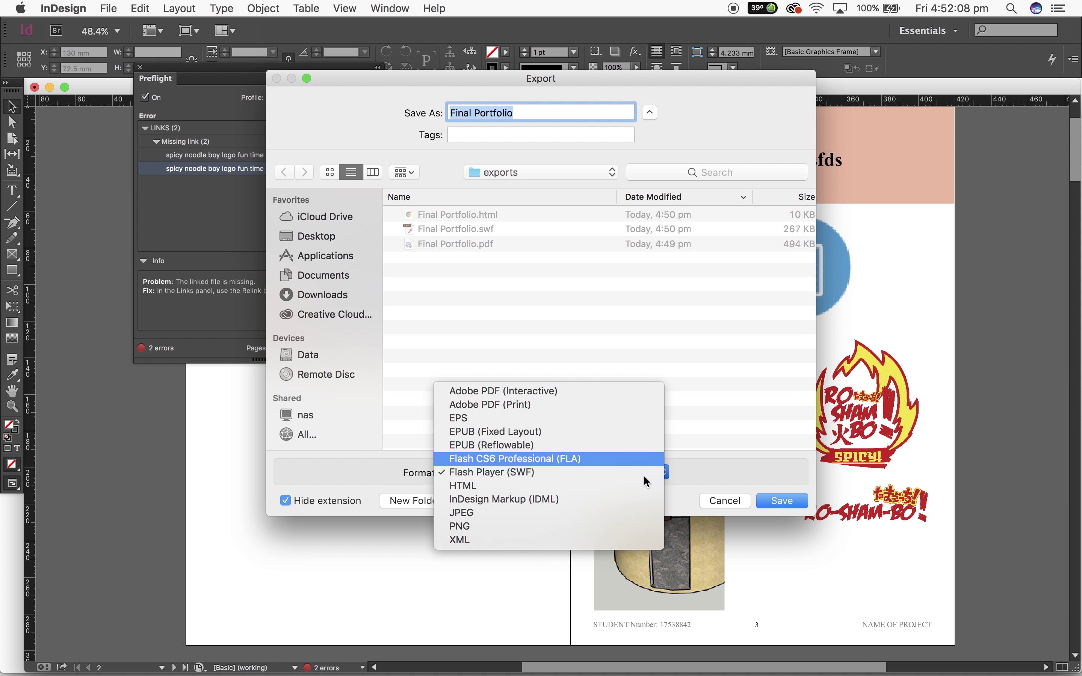
{"action": "left_click", "coordinate": [562, 389]}
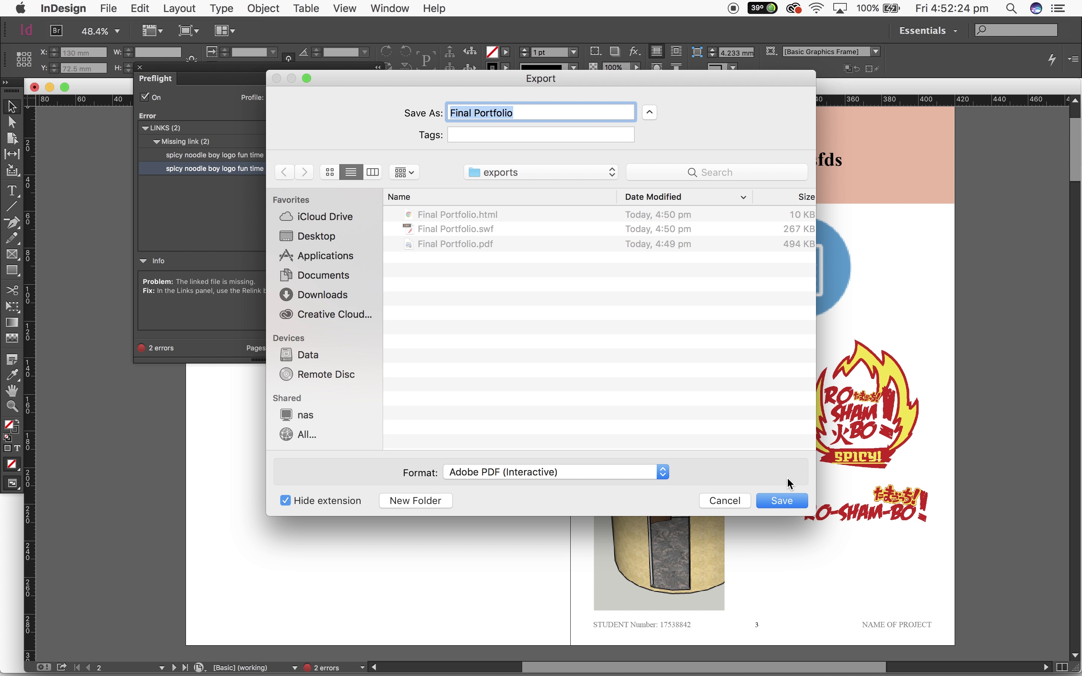
{"action": "left_click", "coordinate": [783, 500]}
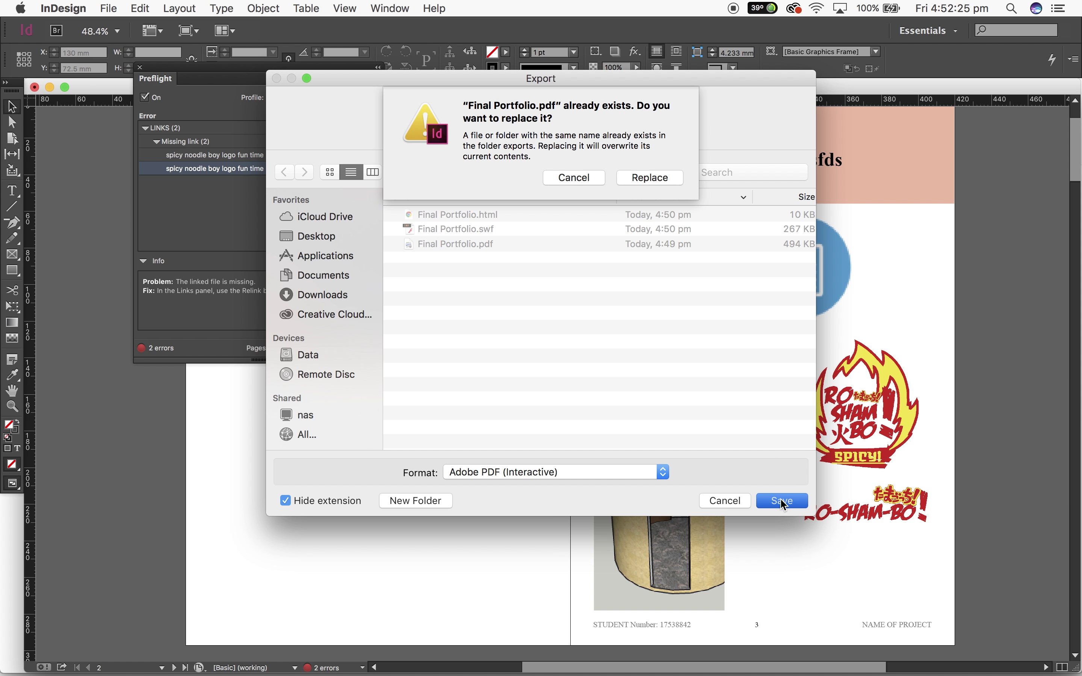
{"action": "left_click", "coordinate": [644, 182]}
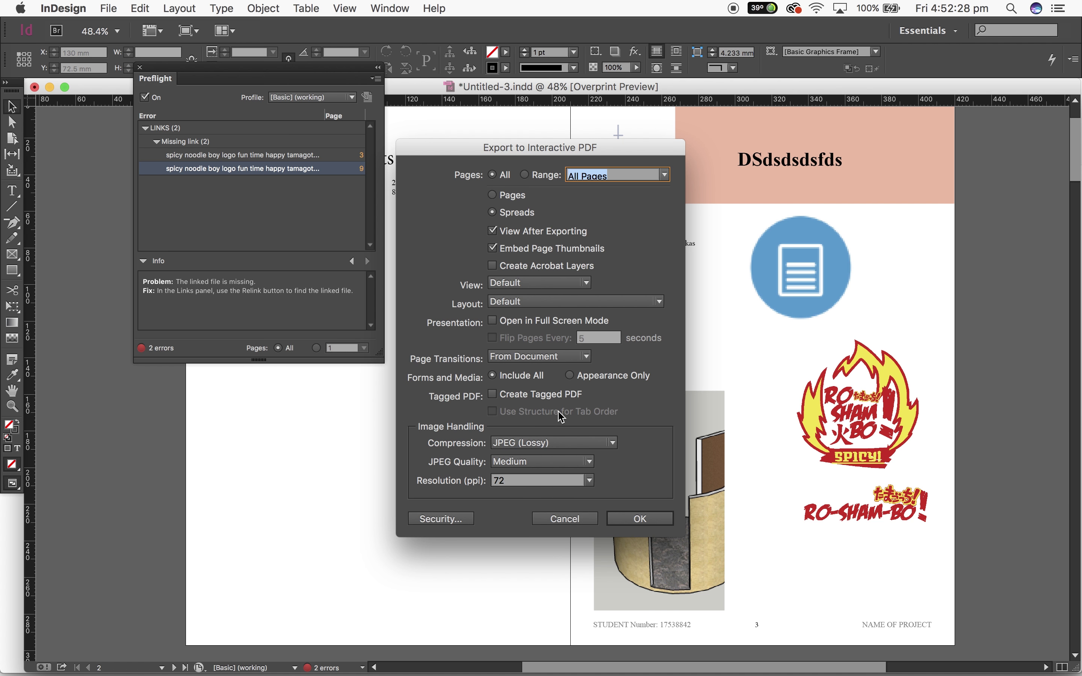
{"action": "left_click", "coordinate": [577, 524]}
{"action": "left_click", "coordinate": [110, 9]}
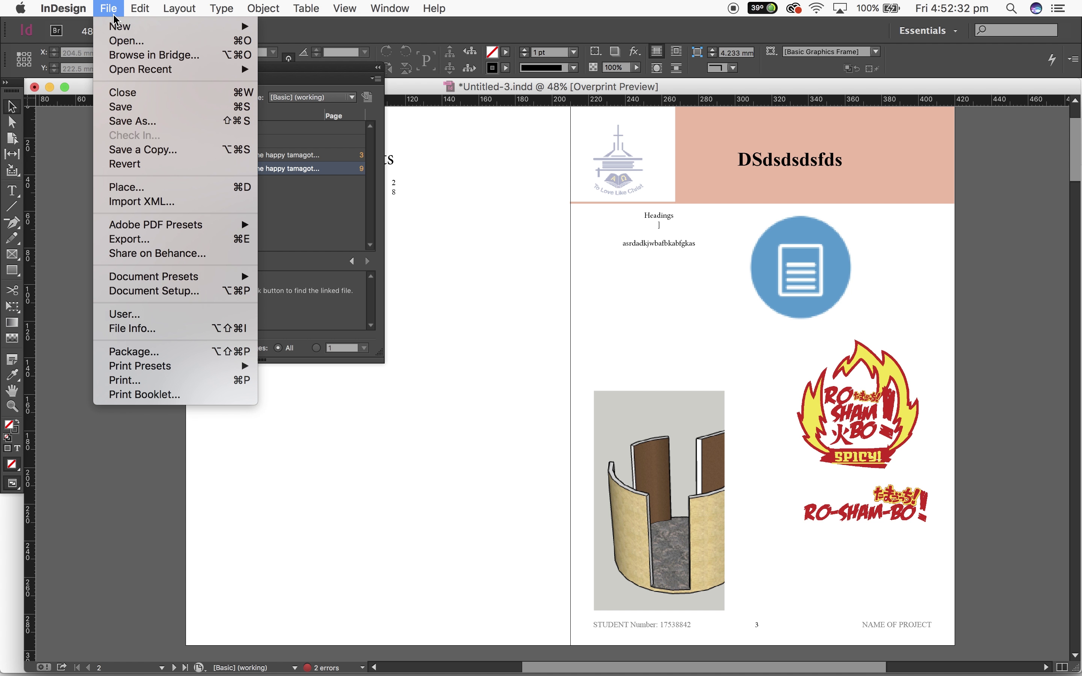
Export Final Portfolio as Adobe PDF (Print) with High Quality Print, accepting the missing-links warning.
{"action": "left_click", "coordinate": [149, 244]}
{"action": "left_click", "coordinate": [563, 469]}
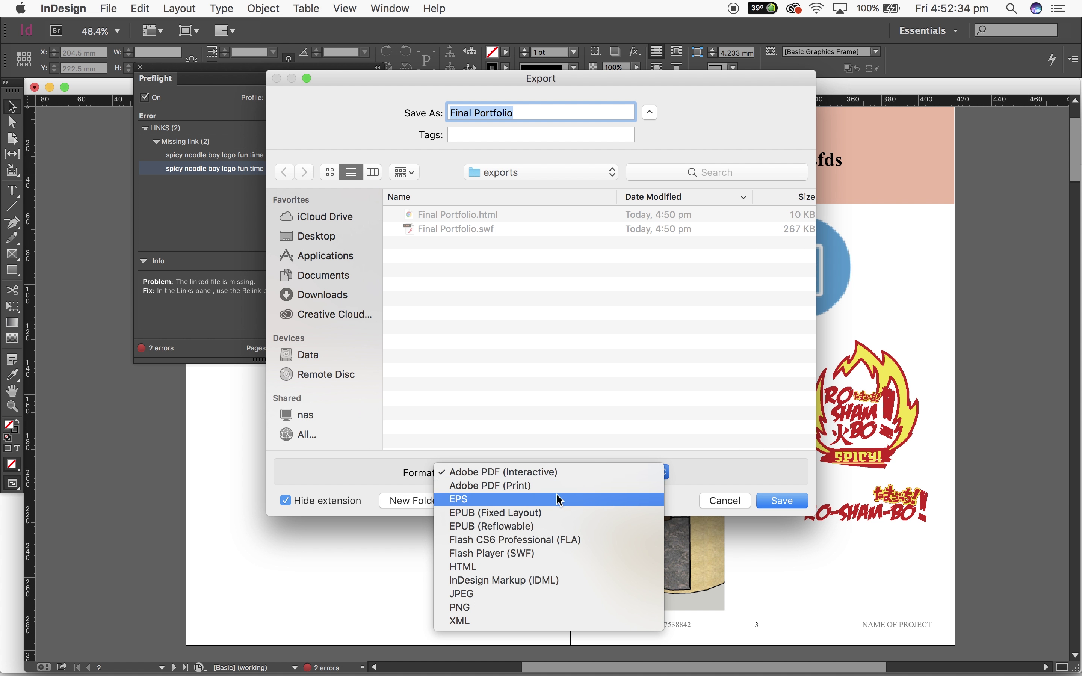
{"action": "left_click", "coordinate": [555, 485]}
{"action": "left_click", "coordinate": [784, 501]}
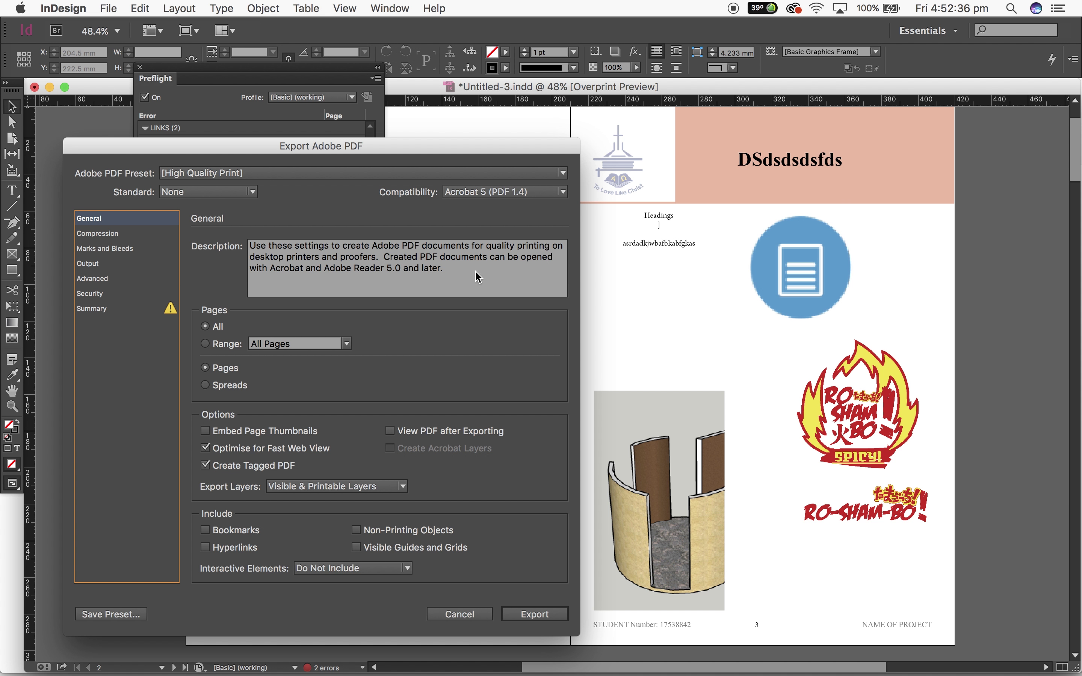
{"action": "left_click", "coordinate": [541, 616]}
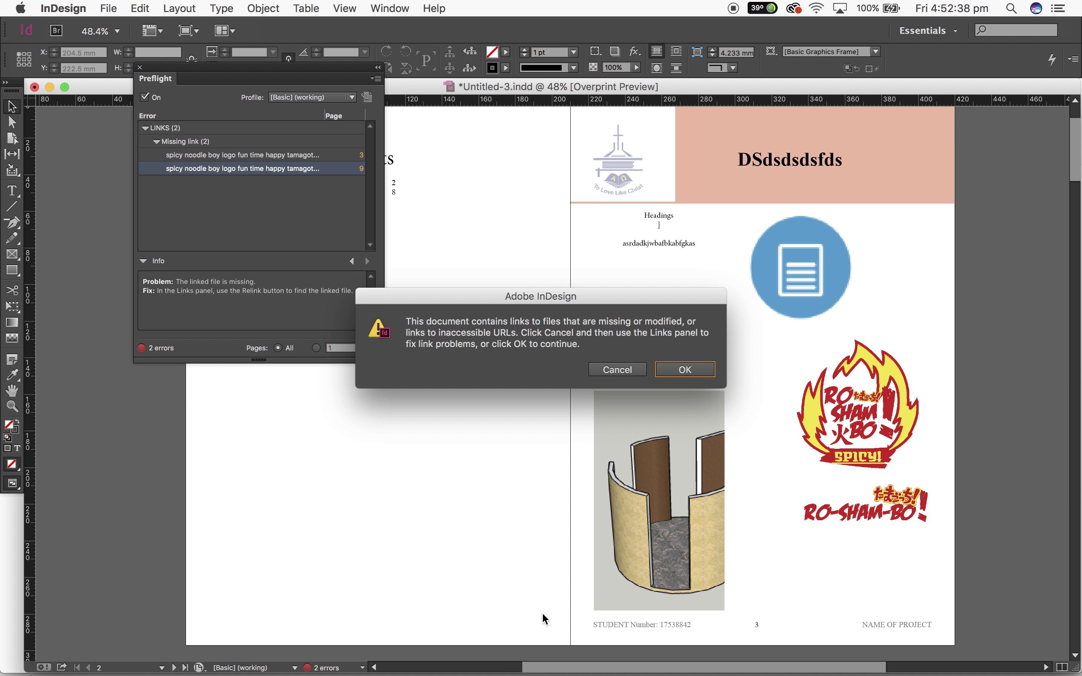
{"action": "left_click", "coordinate": [572, 300]}
{"action": "left_click_drag", "start_coordinate": [574, 303], "coordinate": [607, 250]}
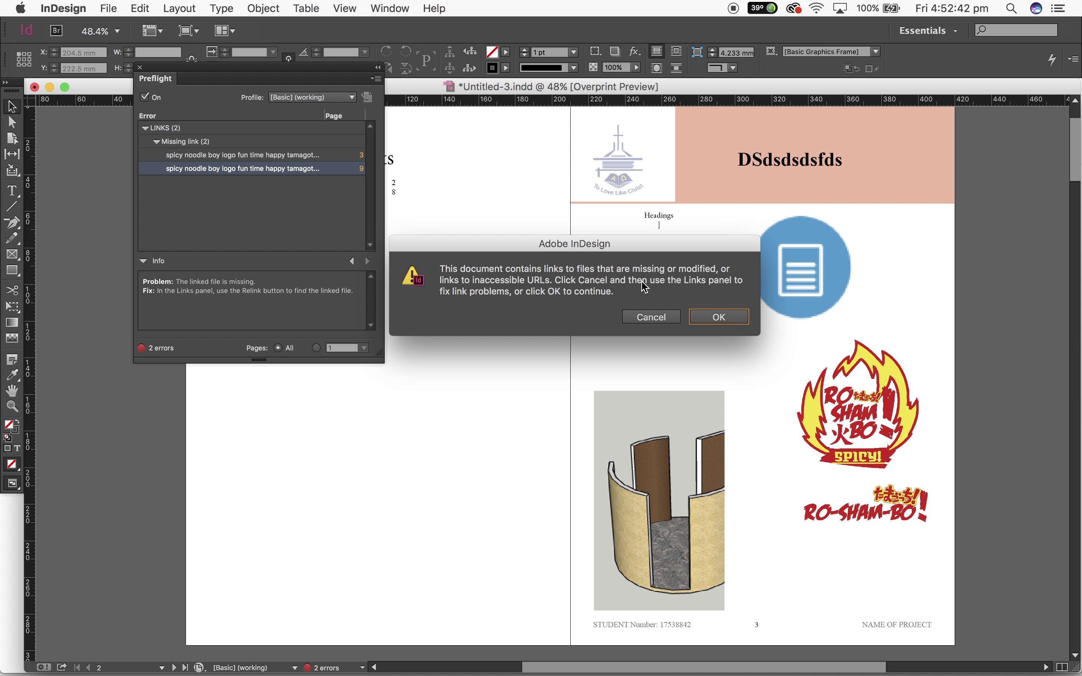
{"action": "left_click", "coordinate": [727, 319]}
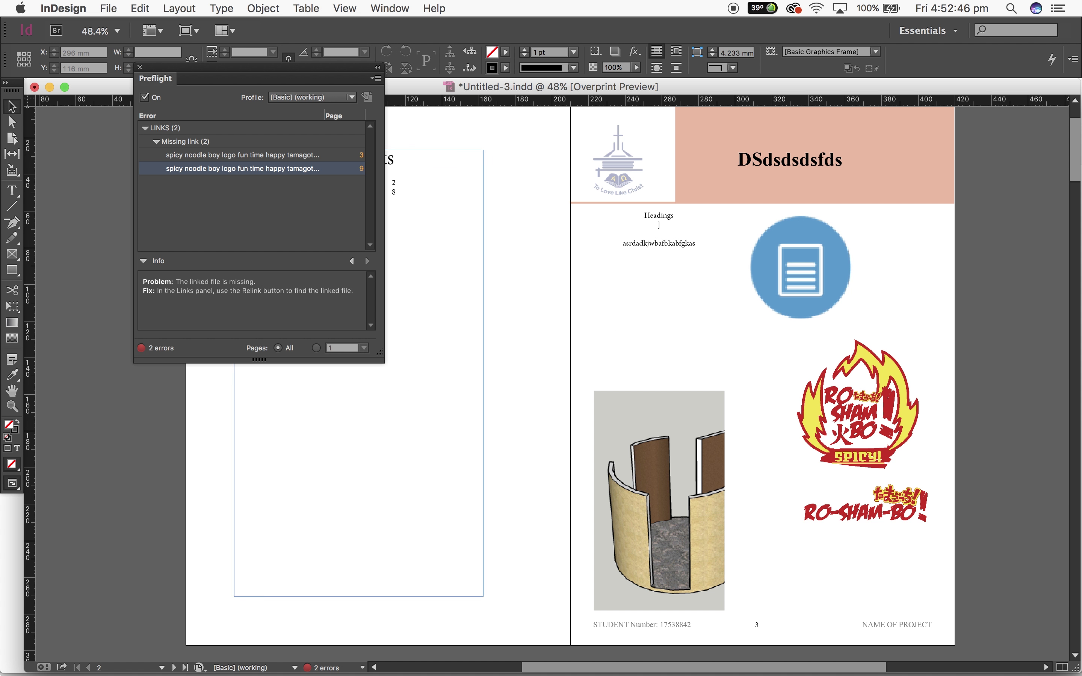
Navigate Finder to the Indesign Tutorials > exports folder.
{"action": "left_click", "coordinate": [116, 647]}
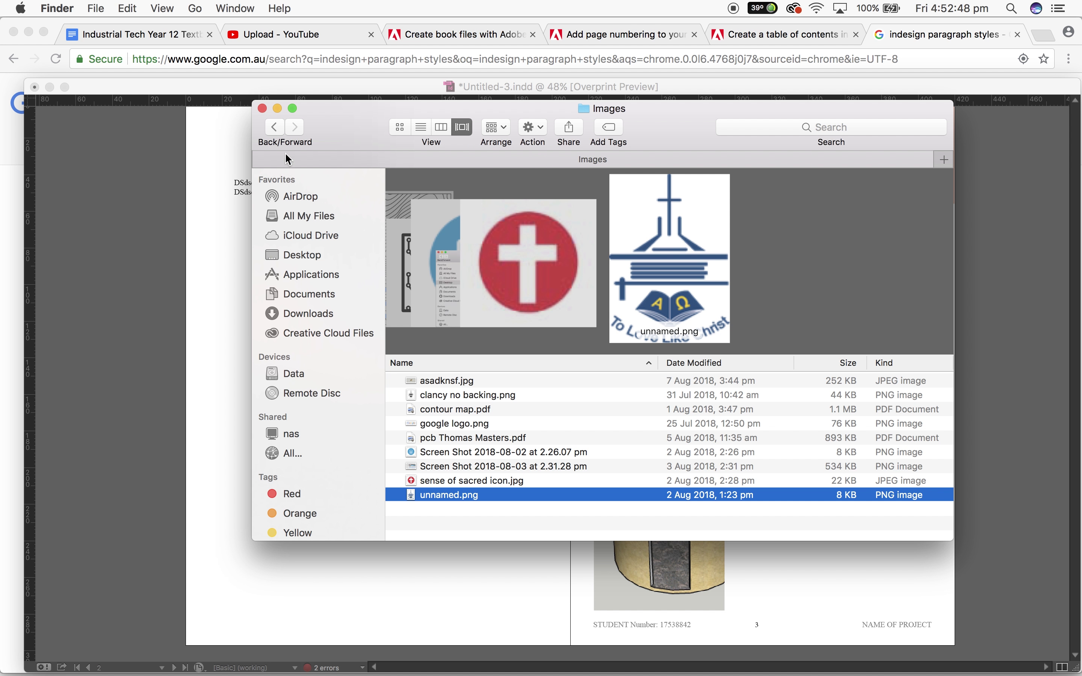
{"action": "left_click", "coordinate": [275, 127]}
{"action": "left_click", "coordinate": [442, 395]}
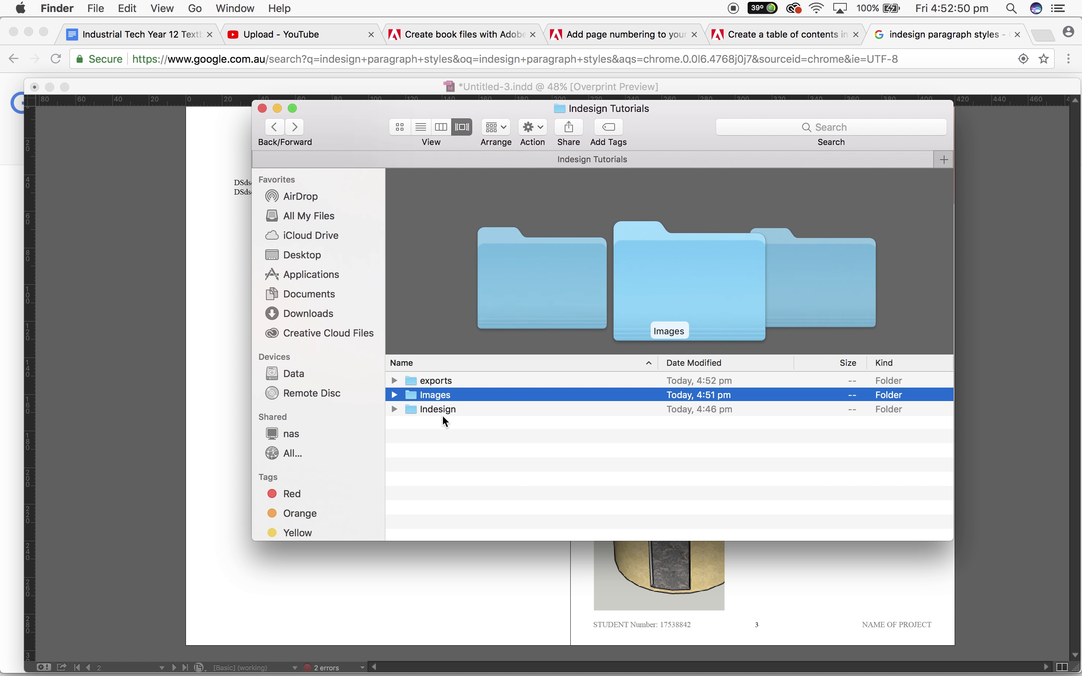
{"action": "double_click", "coordinate": [443, 409]}
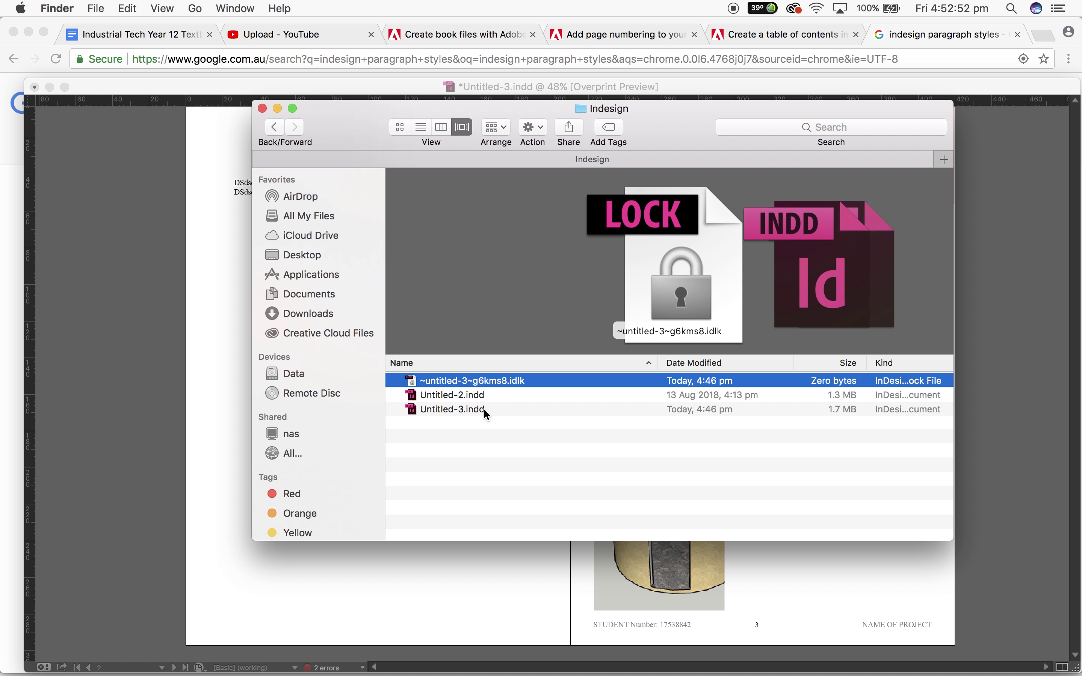
{"action": "left_click", "coordinate": [275, 127]}
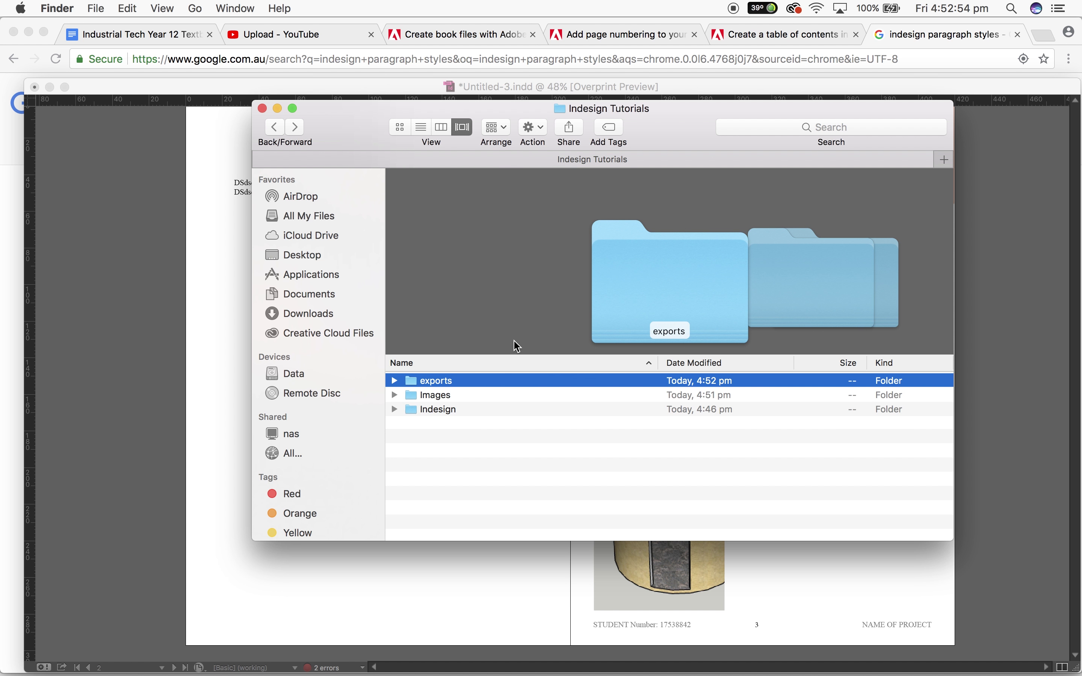
{"action": "double_click", "coordinate": [448, 381]}
Check Final Portfolio.html in Chrome, then open Final Portfolio.pdf in Preview.
{"action": "double_click", "coordinate": [469, 381]}
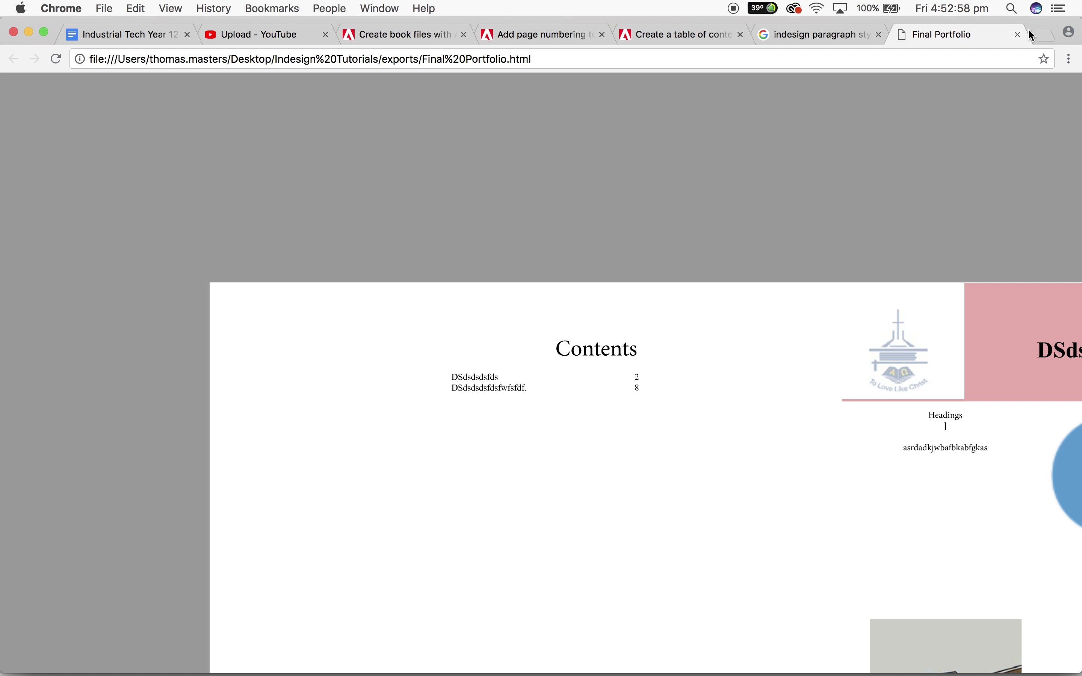
{"action": "left_click", "coordinate": [1018, 35]}
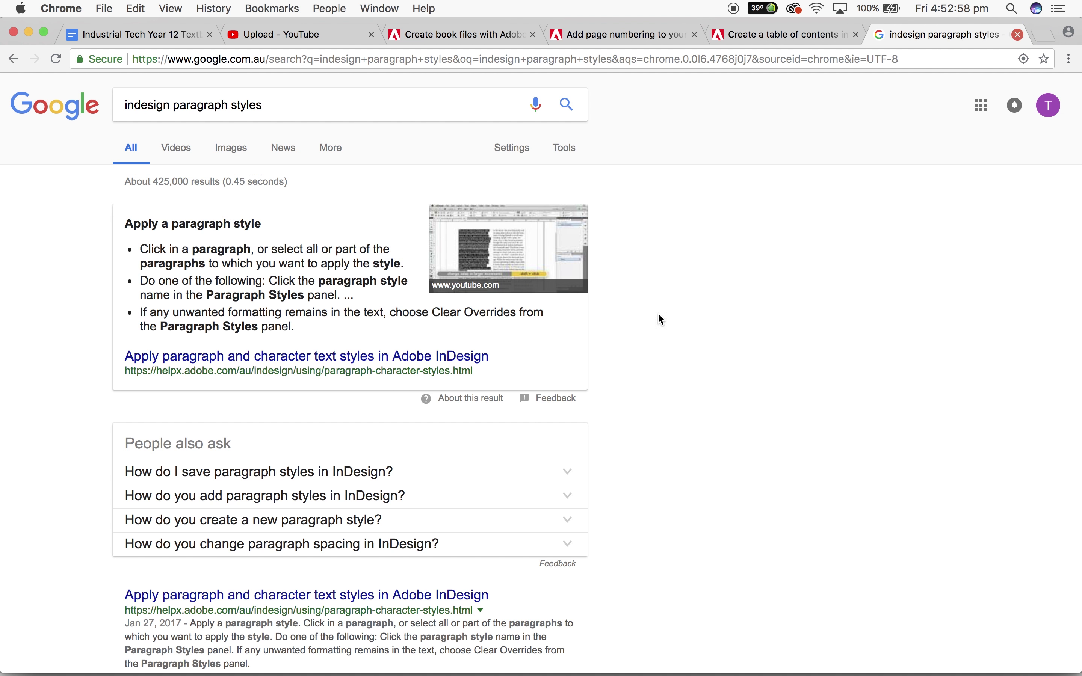
{"action": "left_click", "coordinate": [123, 648]}
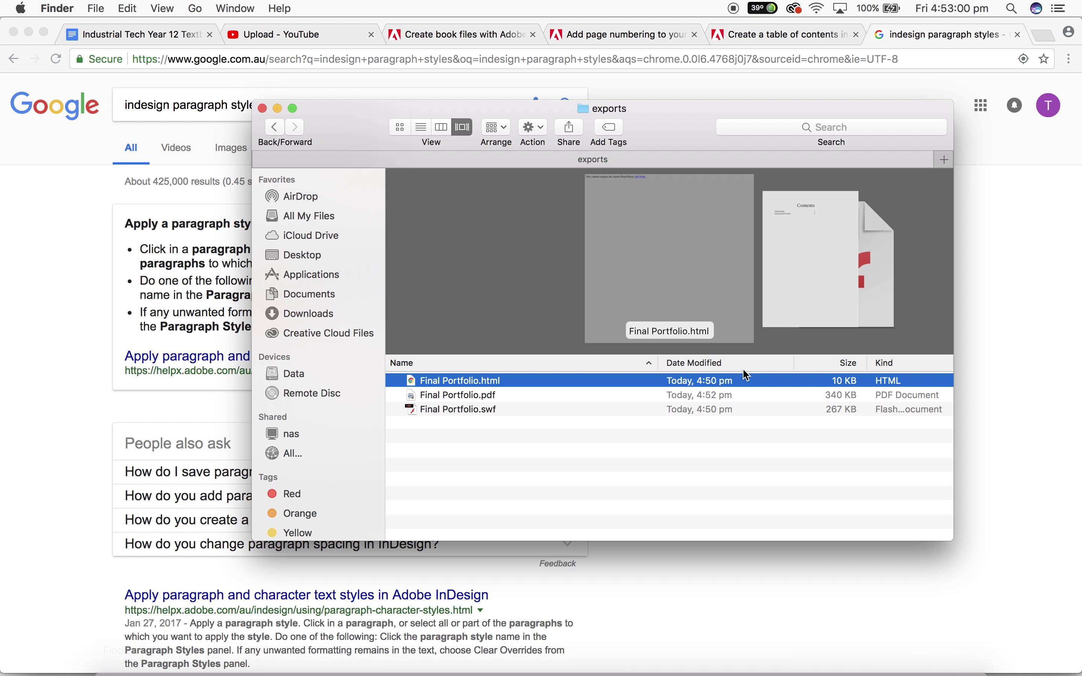
{"action": "double_click", "coordinate": [478, 396]}
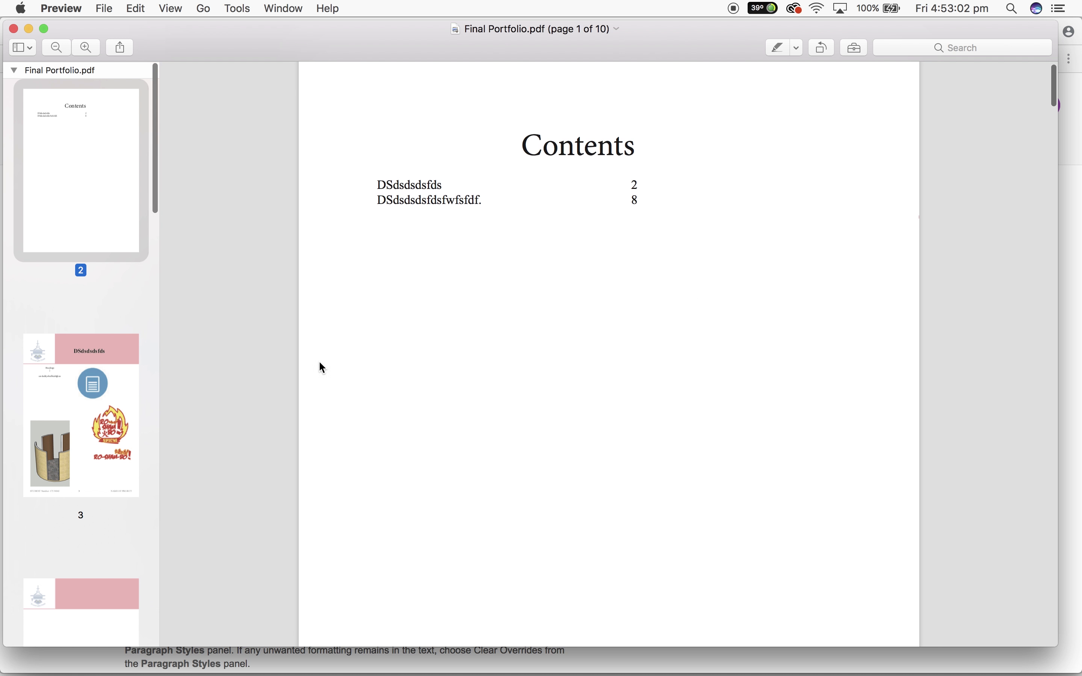
Page through the Final Portfolio PDF from page 2 down to page 9, then minimise Preview.
{"action": "left_click", "coordinate": [83, 437]}
{"action": "scroll", "coordinate": [782, 443], "scroll_direction": "down", "scroll_amount": 5}
{"action": "scroll", "coordinate": [786, 448], "scroll_direction": "down", "scroll_amount": 20}
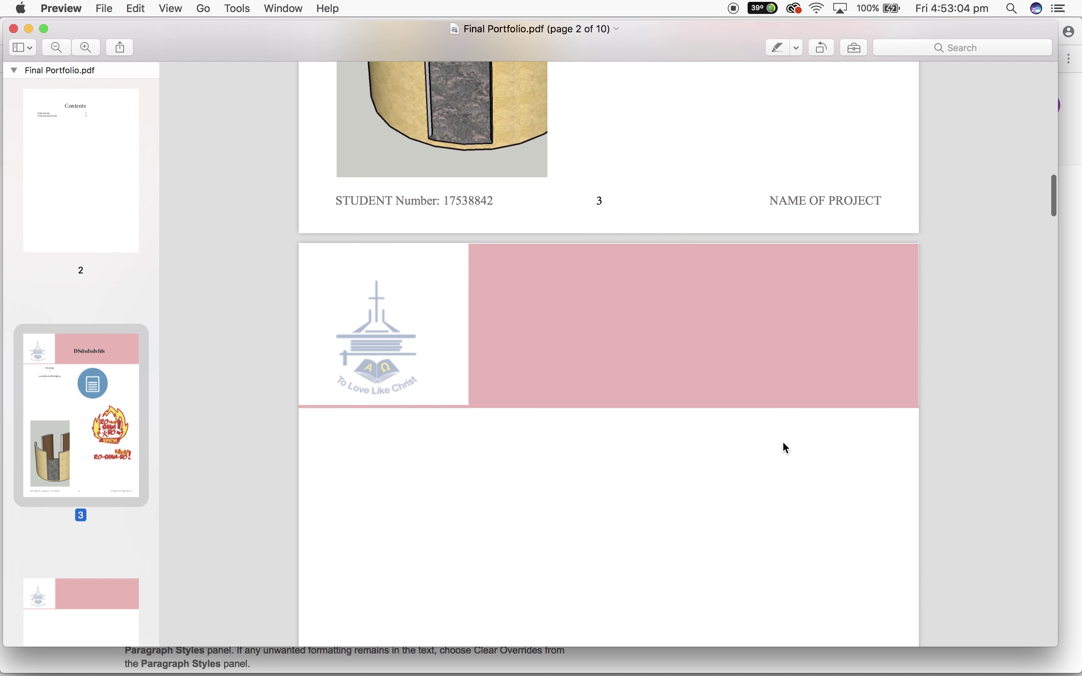
{"action": "scroll", "coordinate": [787, 448], "scroll_direction": "down", "scroll_amount": 15}
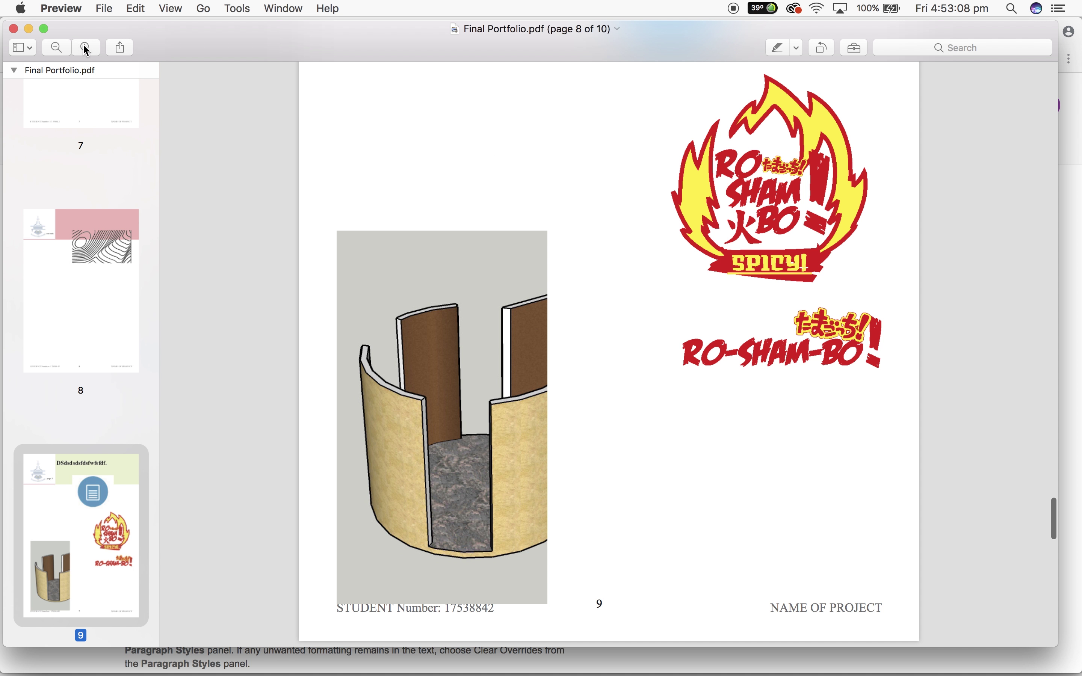
{"action": "left_click", "coordinate": [28, 29]}
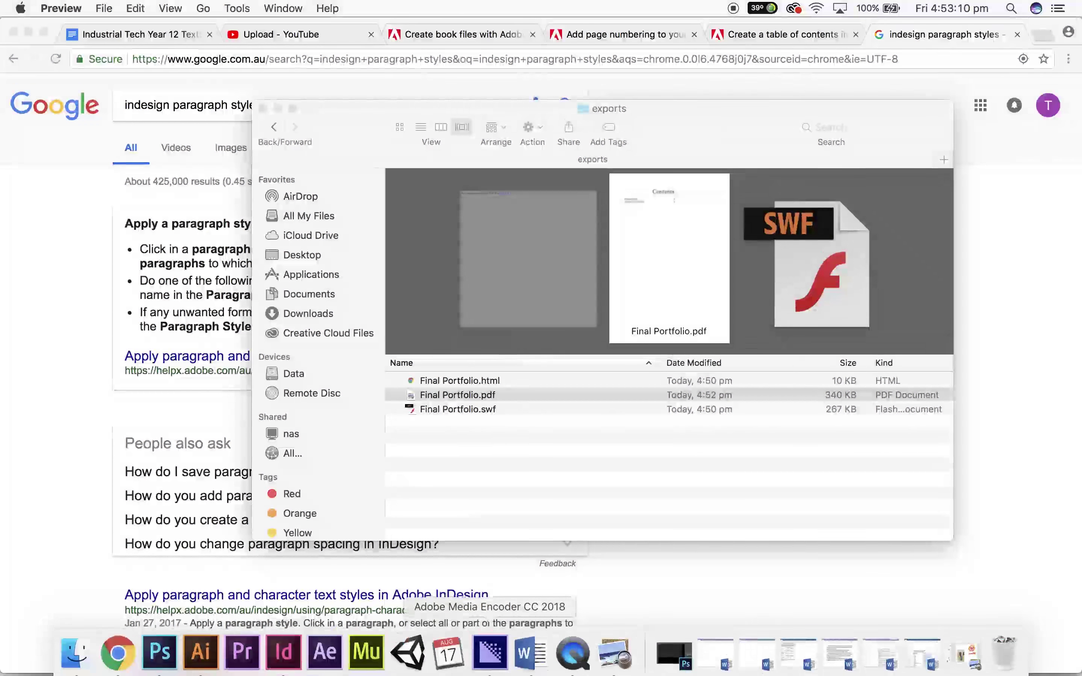
Bring InDesign back to the front showing the portfolio with its 2 missing-link errors.
{"action": "left_click", "coordinate": [284, 667]}
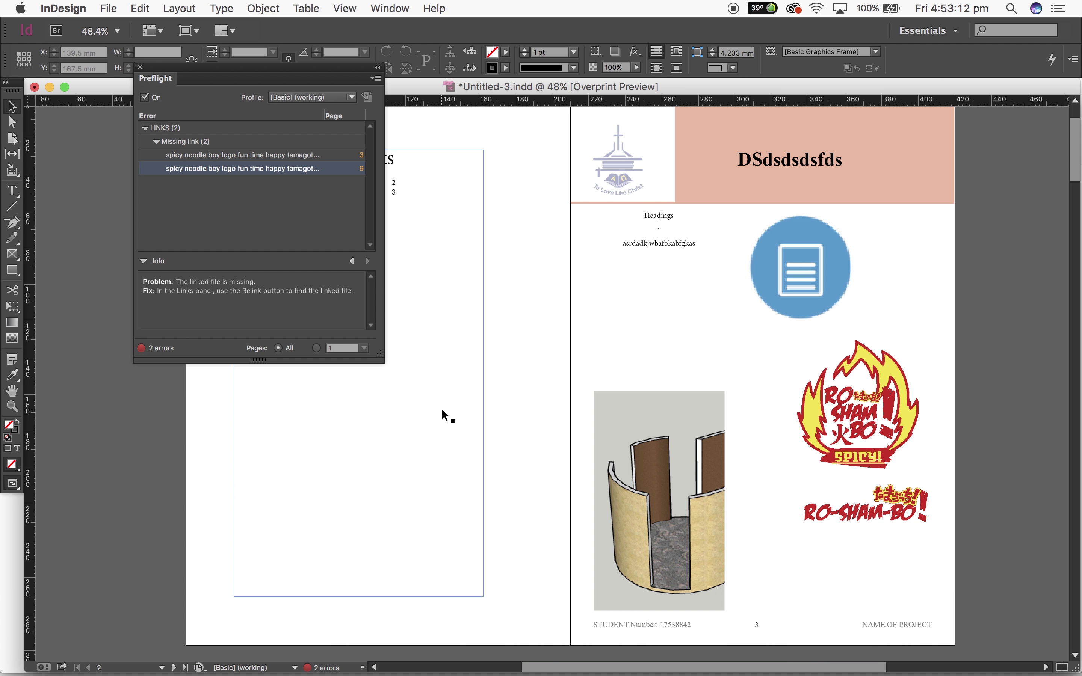
{"action": "scroll", "coordinate": [442, 408], "scroll_direction": "down", "scroll_amount": 1}
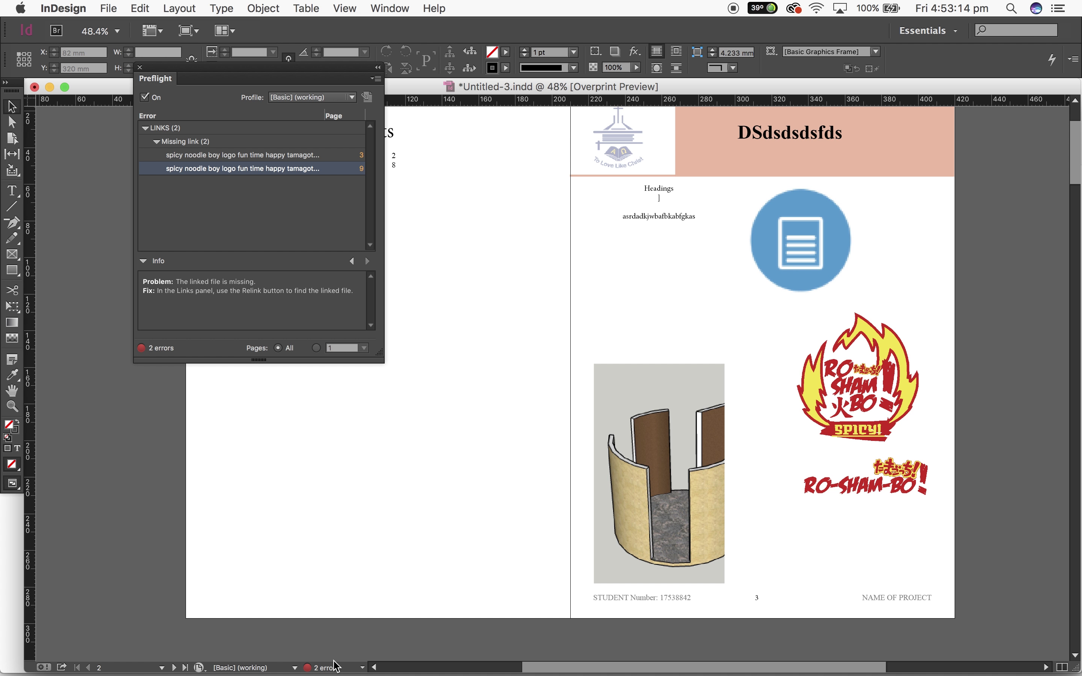